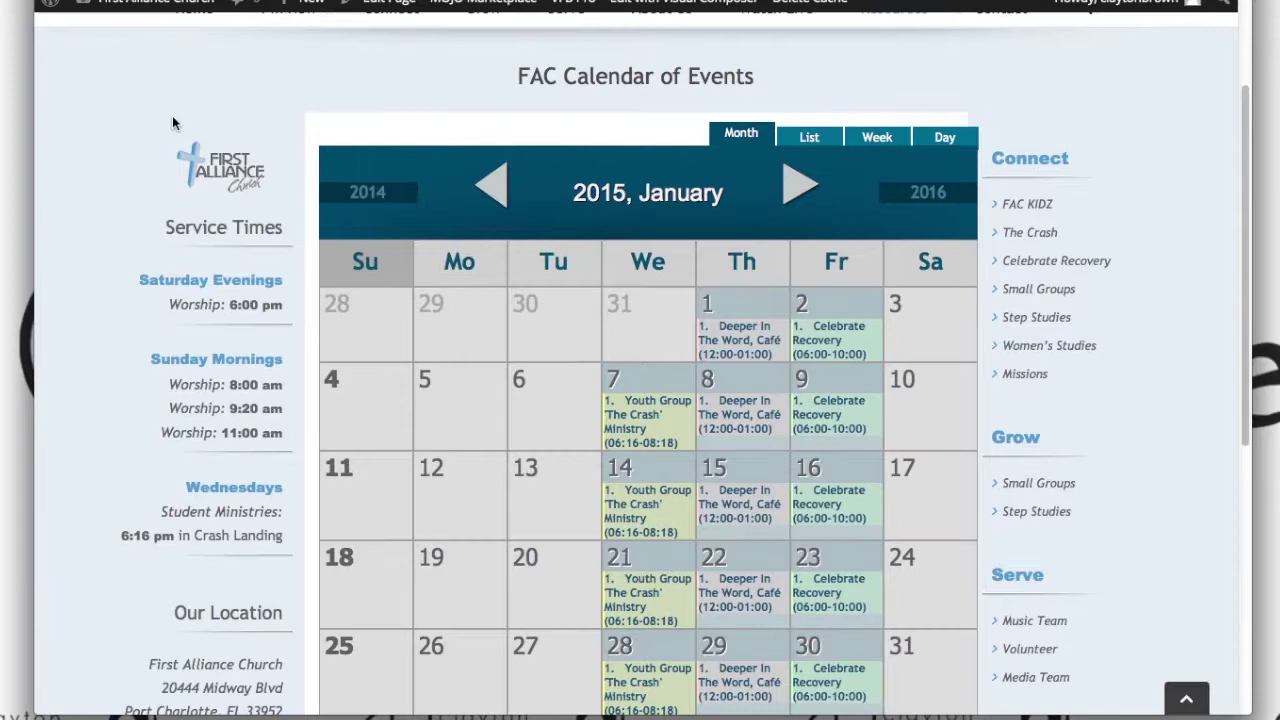
Step: Examine the full content of both sidebars beside the calendar on the FAC Calendar of Events page
scroll(172, 115, "down", 2)
scroll(172, 115, "down", 2)
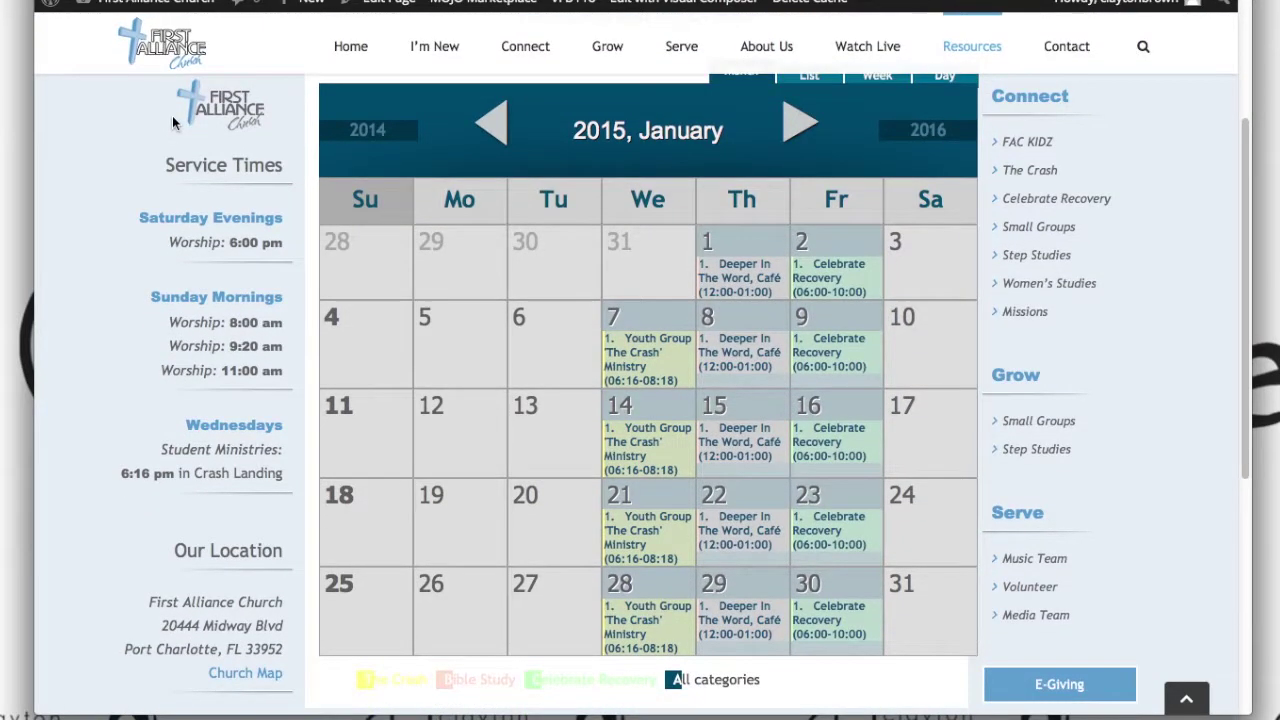
key("super+shift+4")
left_click_drag(124, 79, 304, 714)
scroll(297, 645, "down", 3)
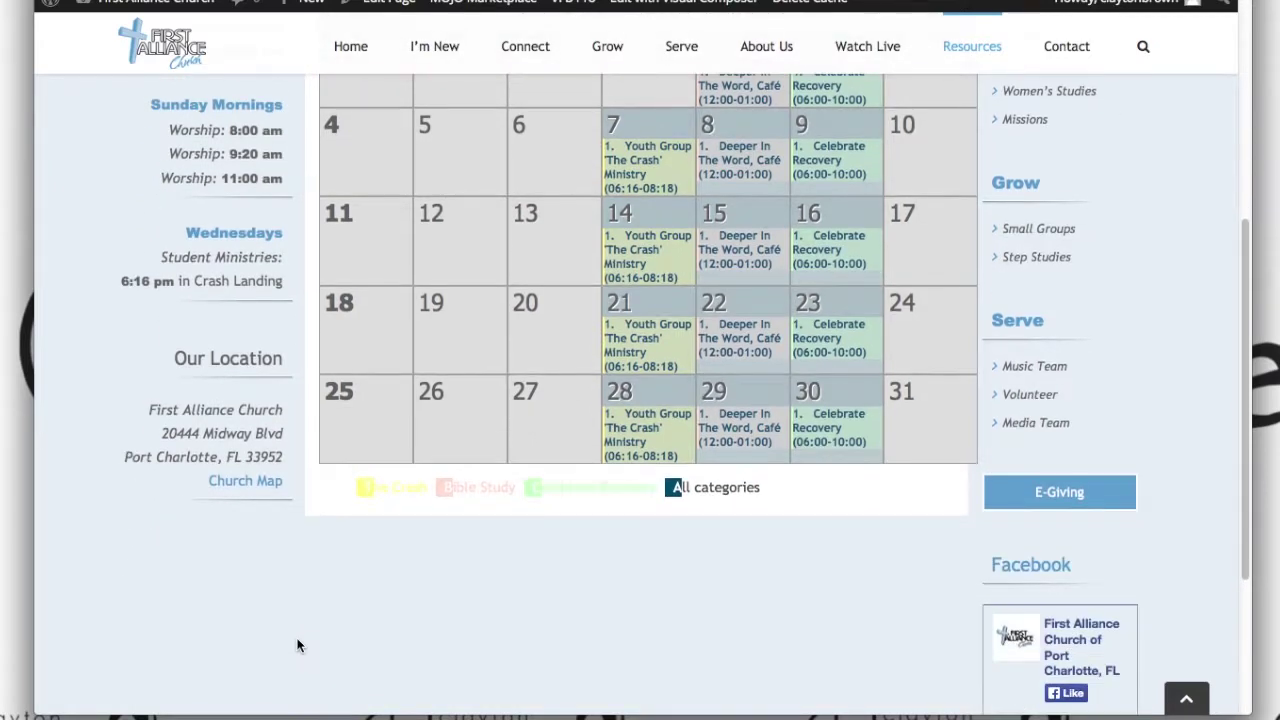
scroll(297, 645, "up", 4)
scroll(300, 646, "down", 1)
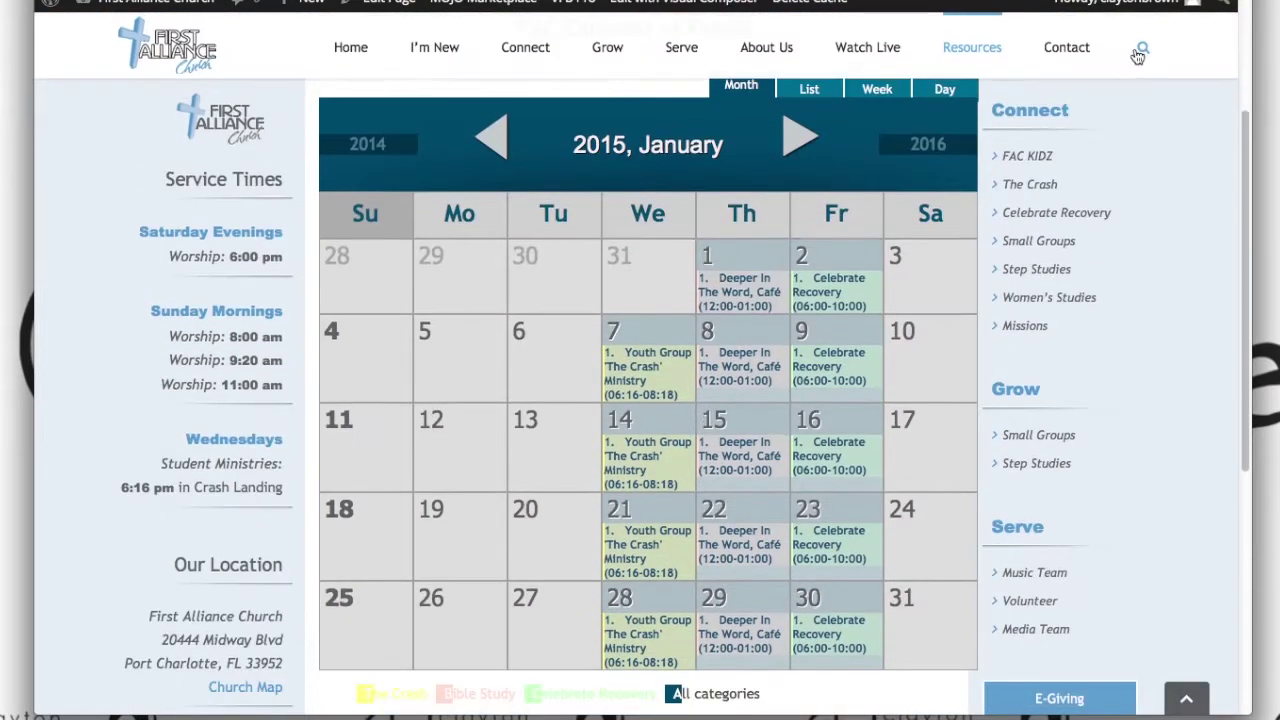
scroll(1120, 157, "up", 1)
key("super+shift+4")
left_click_drag(975, 114, 1168, 698)
scroll(1100, 427, "down", 8)
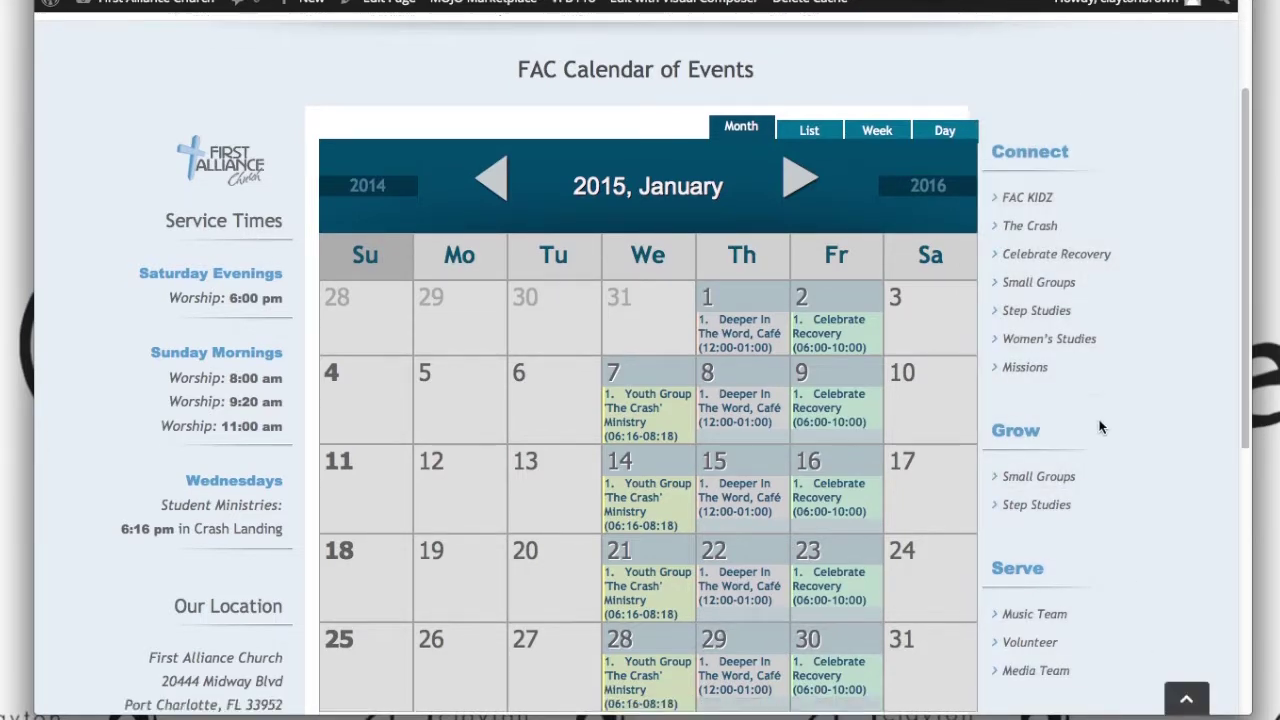
scroll(1100, 427, "up", 9)
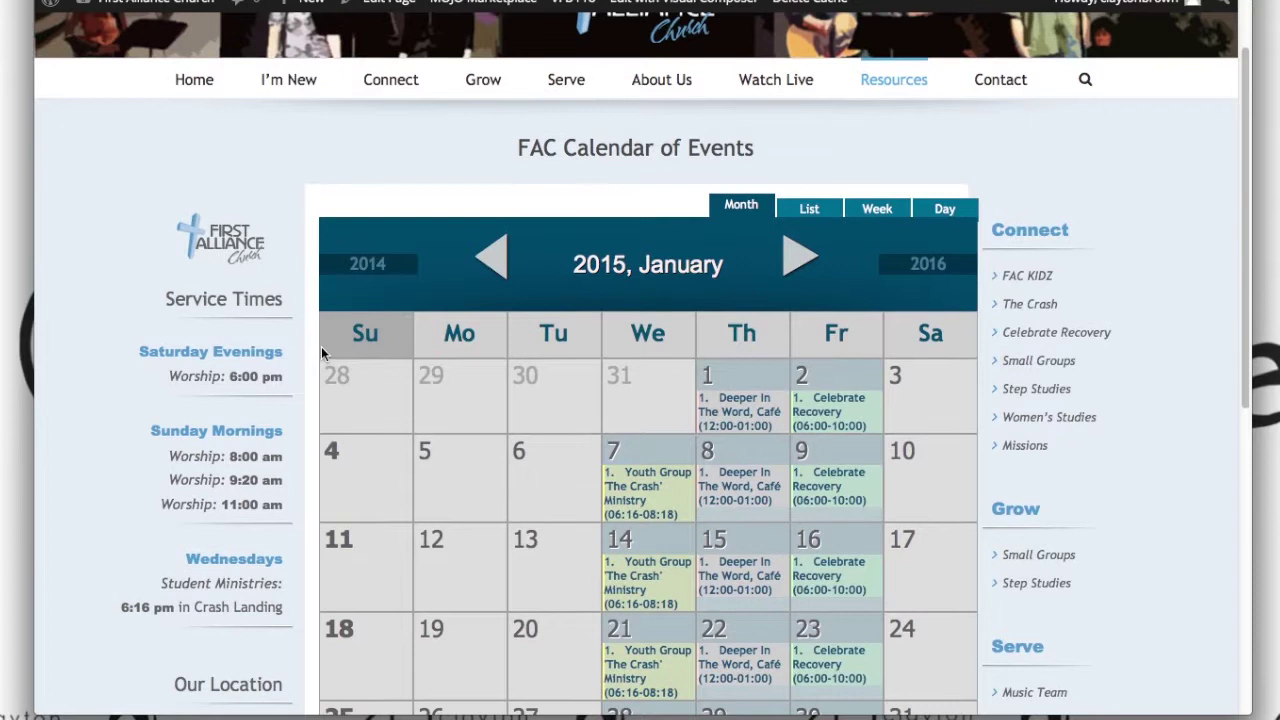
Step: Go from the calendar page to the site's admin dashboard and open the Widgets page
left_click_drag(229, 376, 270, 377)
right_click(270, 377)
left_click(239, 391)
left_click(240, 412)
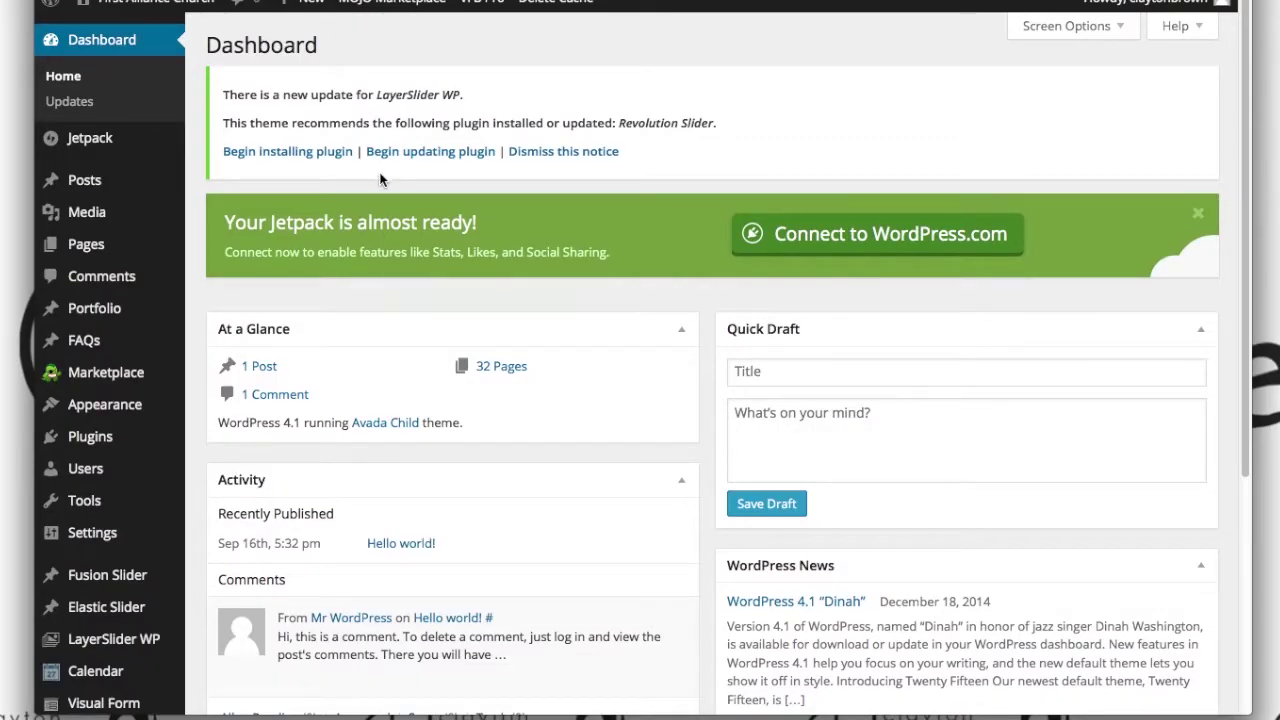
mouse_move(140, 410)
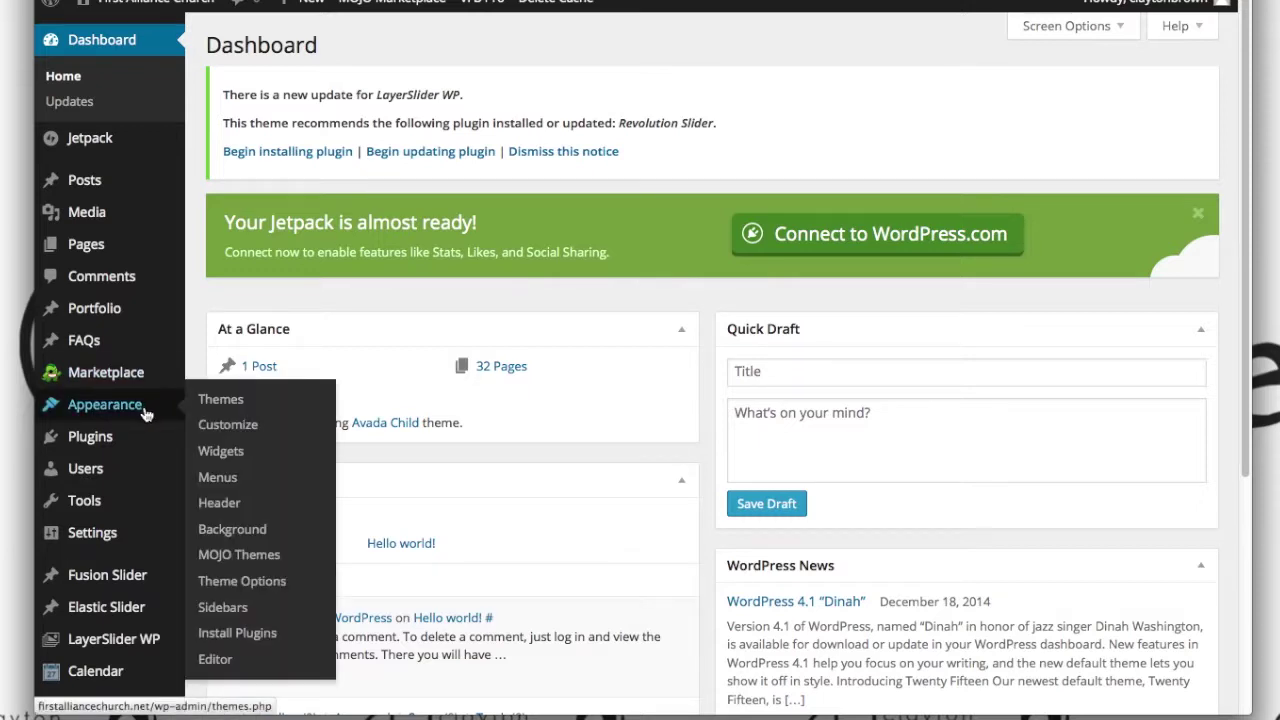
left_click(222, 451)
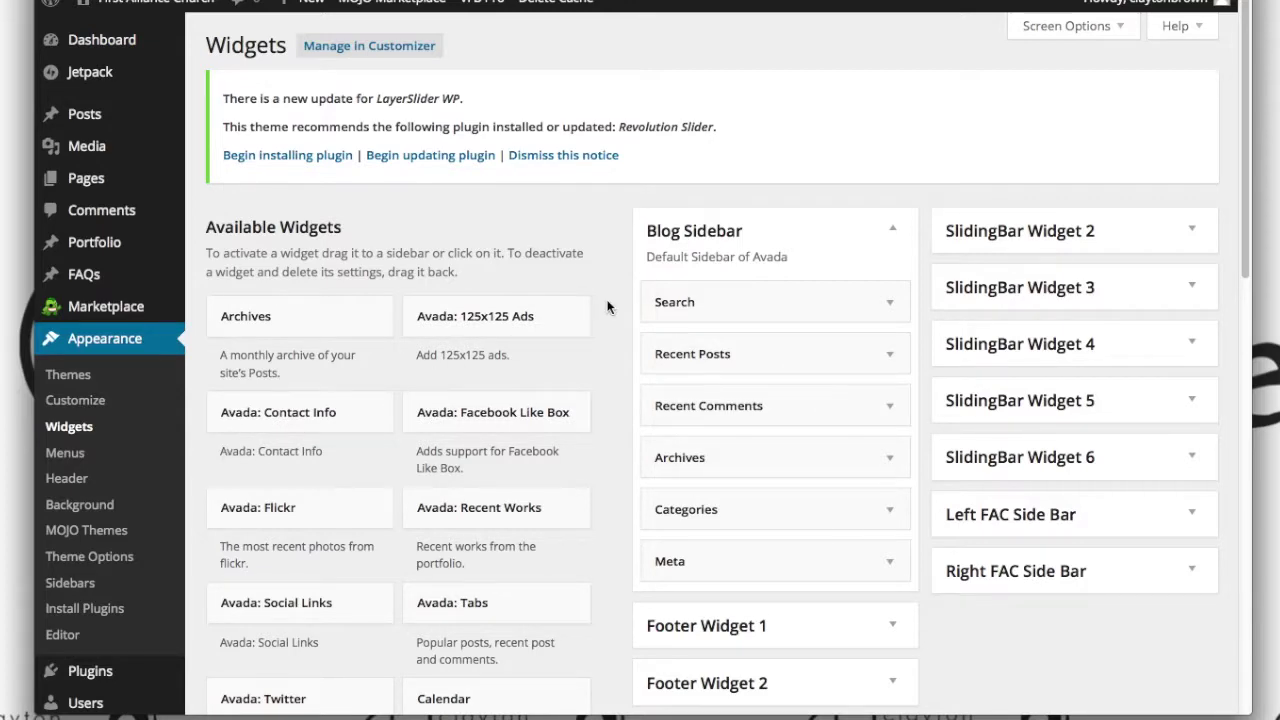
Step: Compare the Left and Right FAC Side Bar widget areas with the matching sidebars on the calendar page
scroll(607, 307, "down", 1)
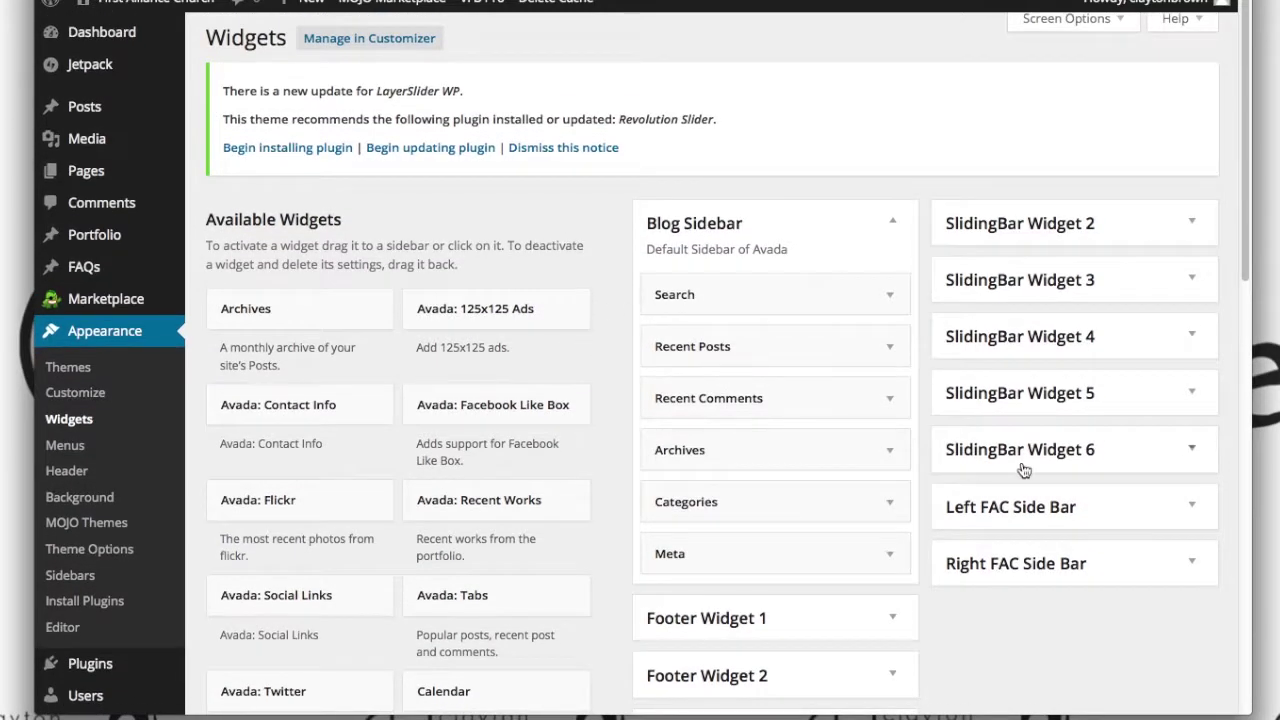
key("super+shift+4")
mouse_move(927, 486)
left_mouse_down()
mouse_move(1203, 549)
mouse_move(1222, 603)
left_mouse_up()
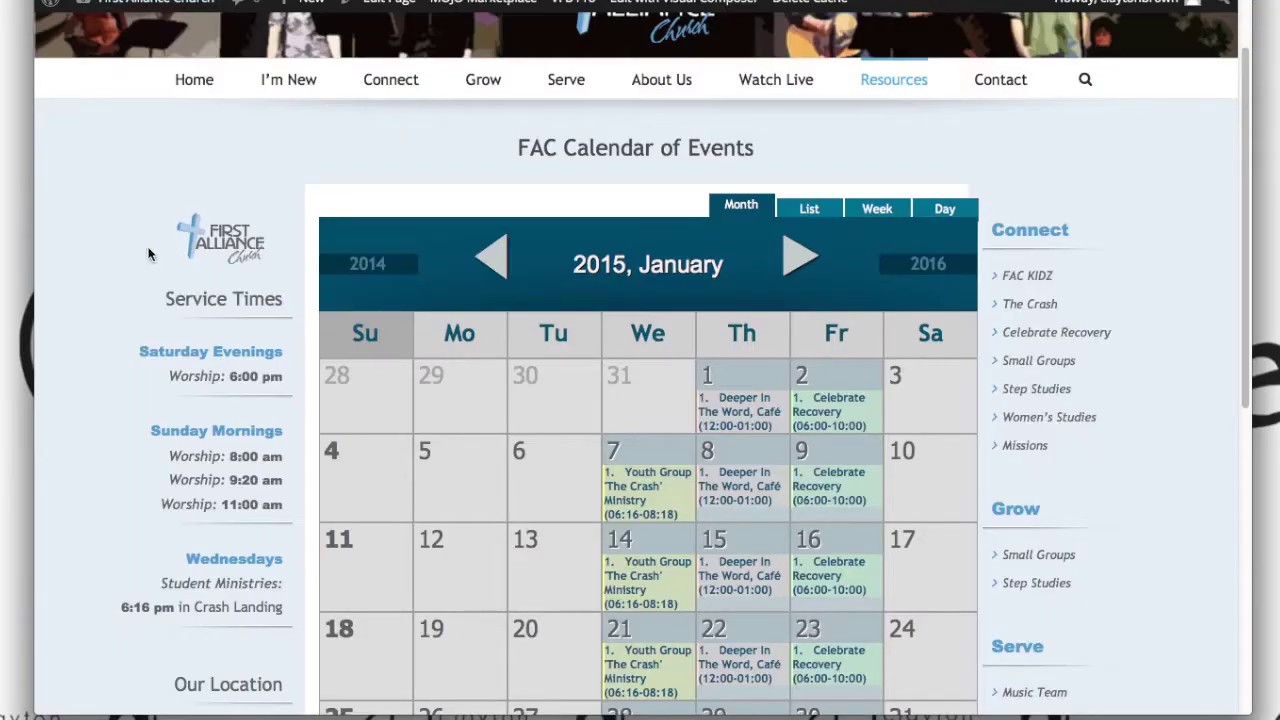
left_click_drag(116, 216, 304, 690)
scroll(296, 648, "down", 2)
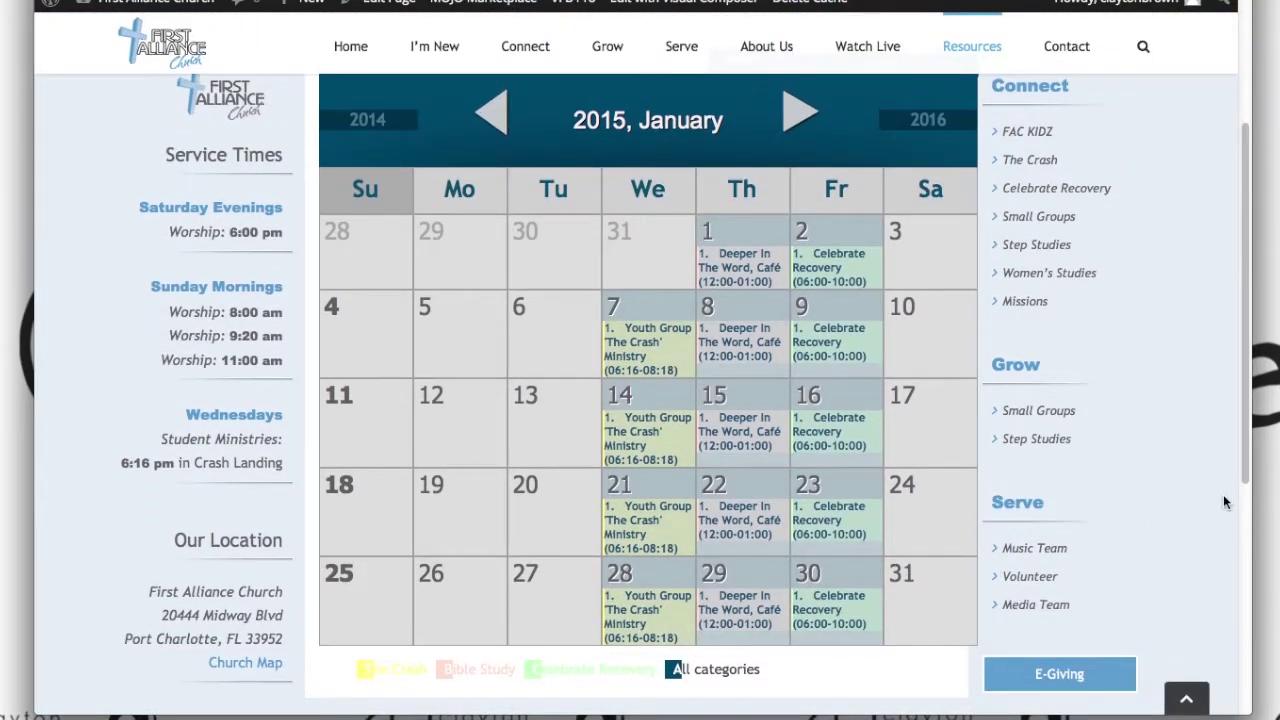
scroll(1223, 494, "up", 1)
scroll(1223, 494, "up", 2)
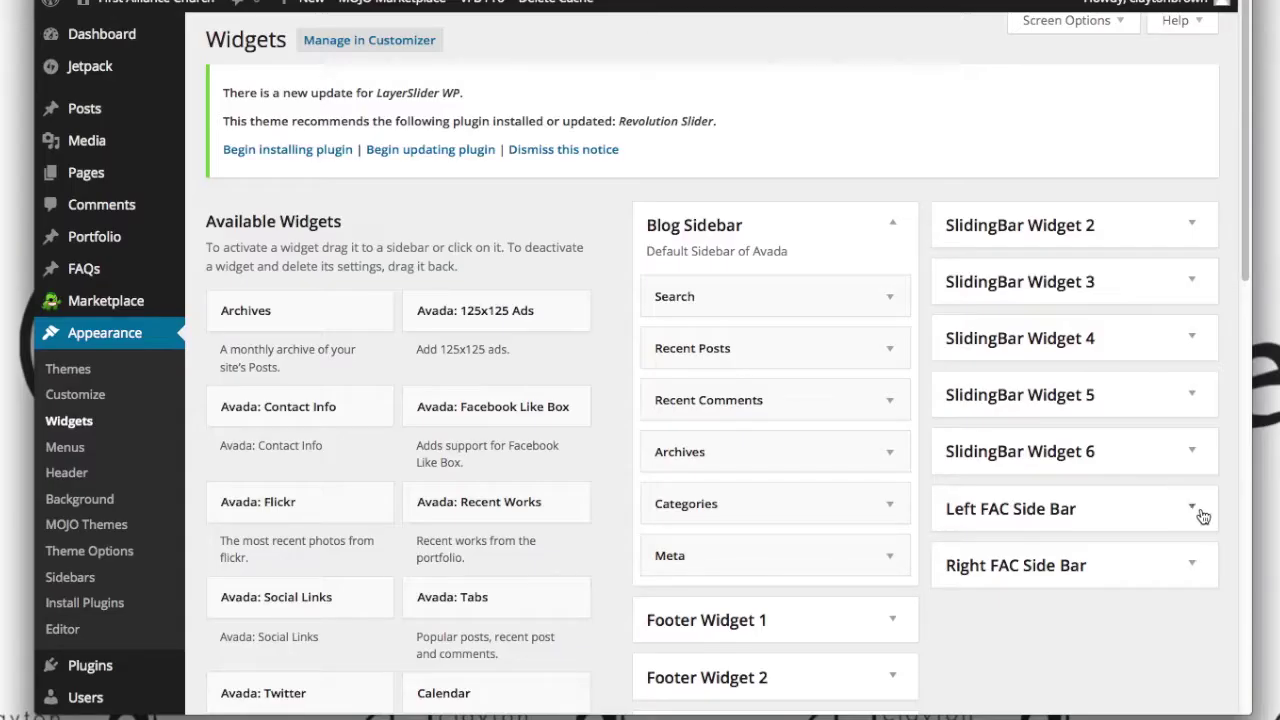
Step: Expand the Left FAC Side Bar widget area and open its Service Times text widget
left_click(1196, 512)
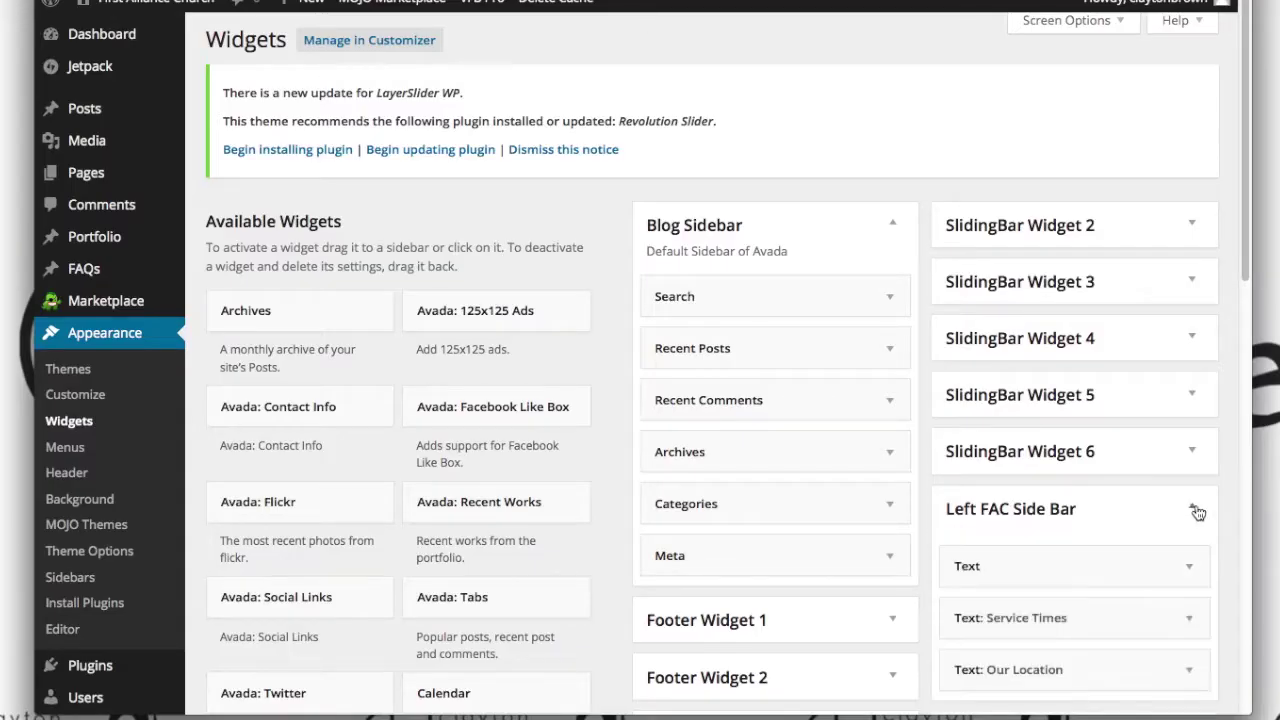
scroll(1195, 430, "down", 4)
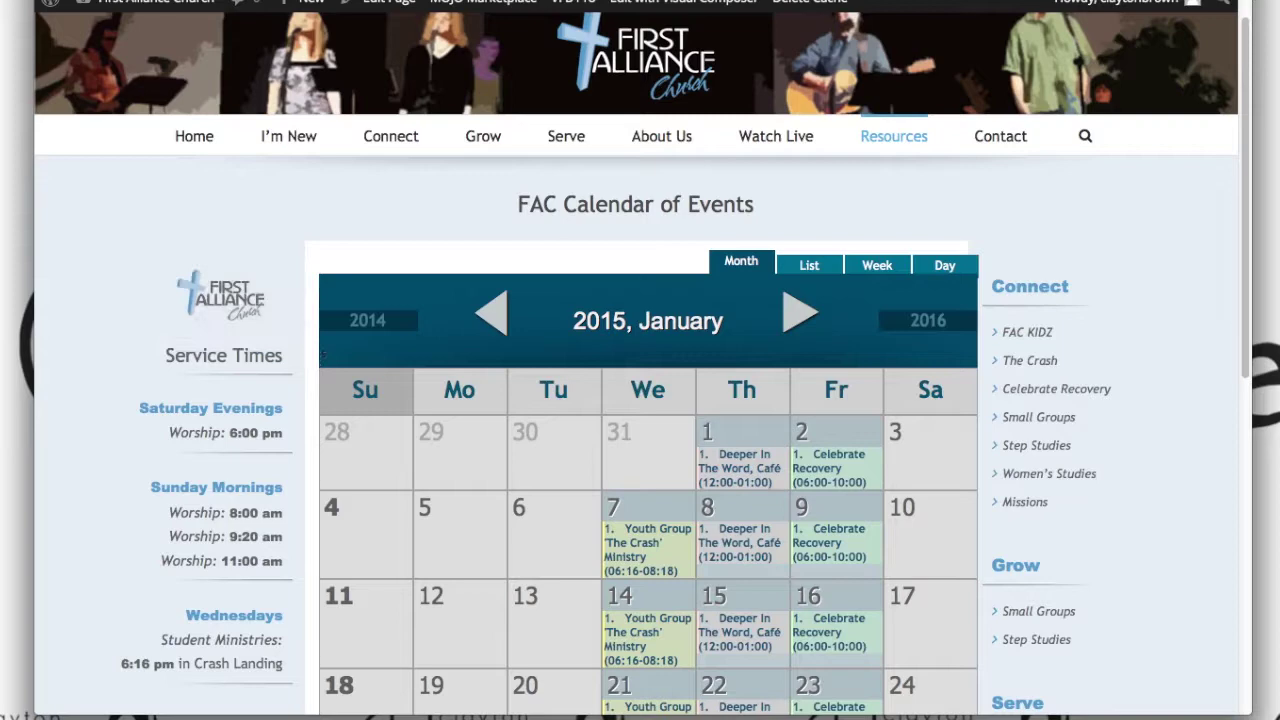
left_click_drag(115, 343, 342, 615)
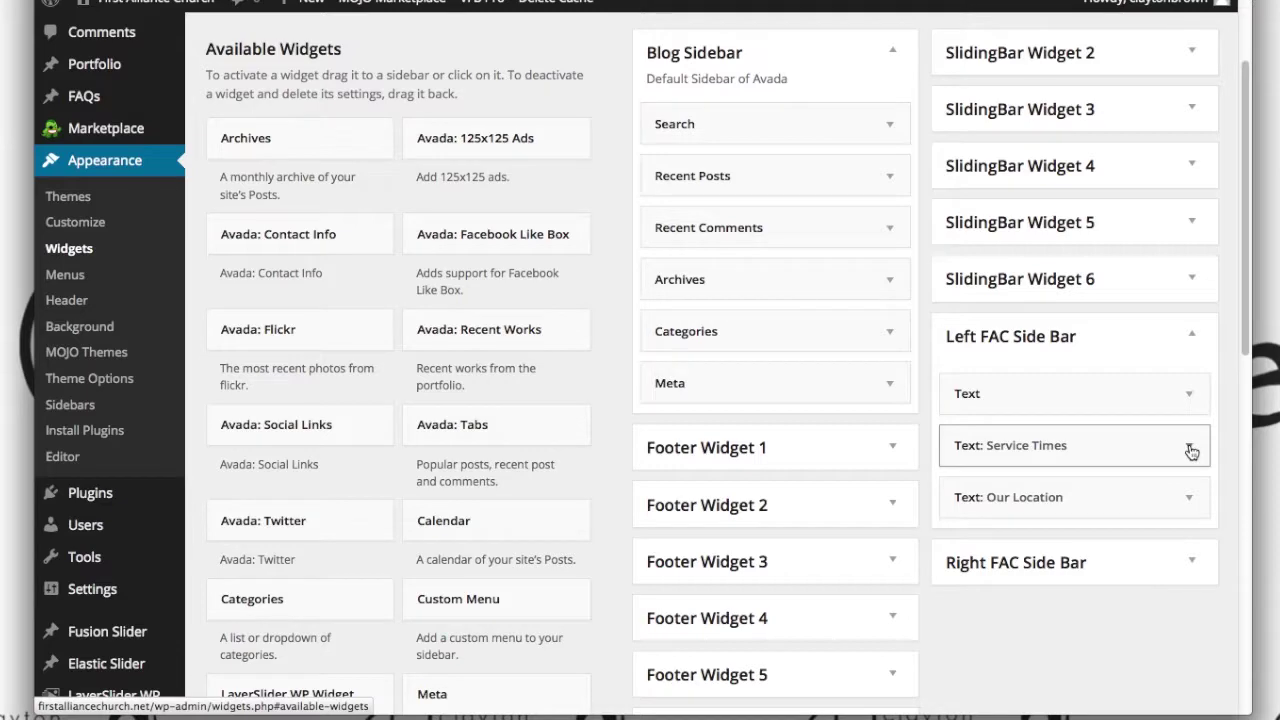
left_click(1190, 451)
scroll(1192, 450, "down", 5)
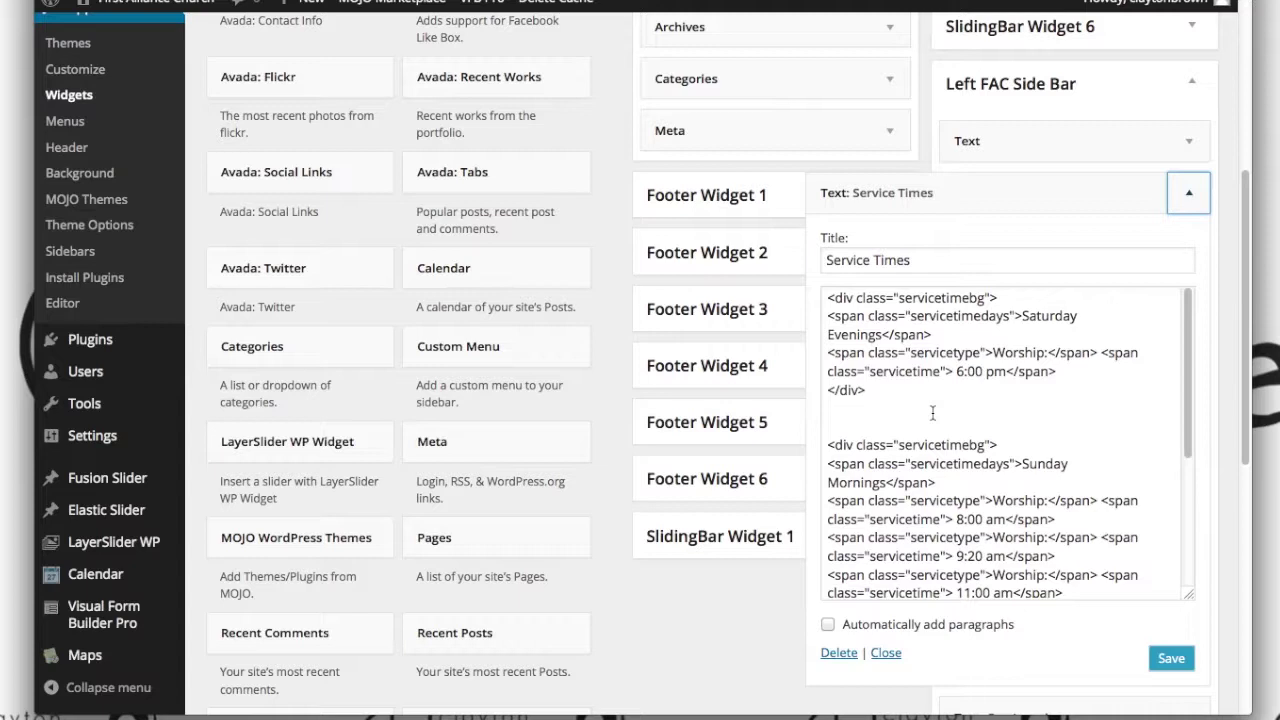
Step: Copy all the code of the Service Times widget and paste it into a new TextEdit document
left_click(932, 413)
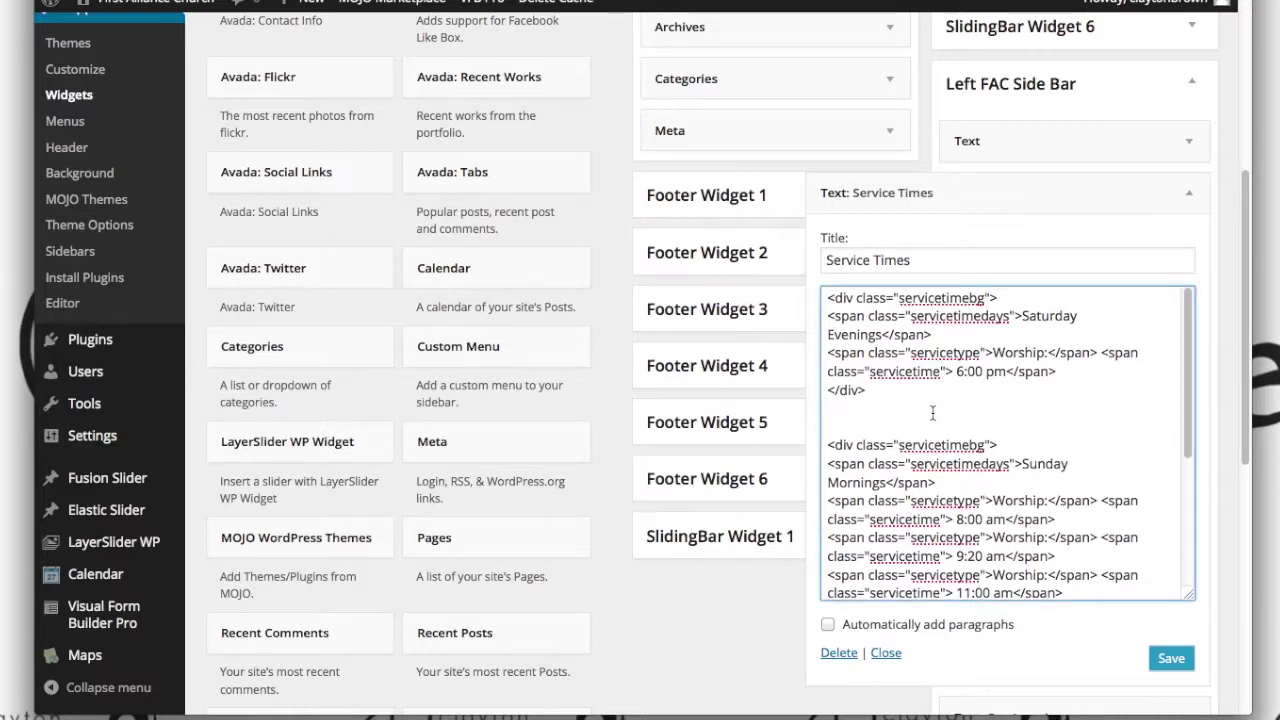
key("ctrl+a")
key("super+c")
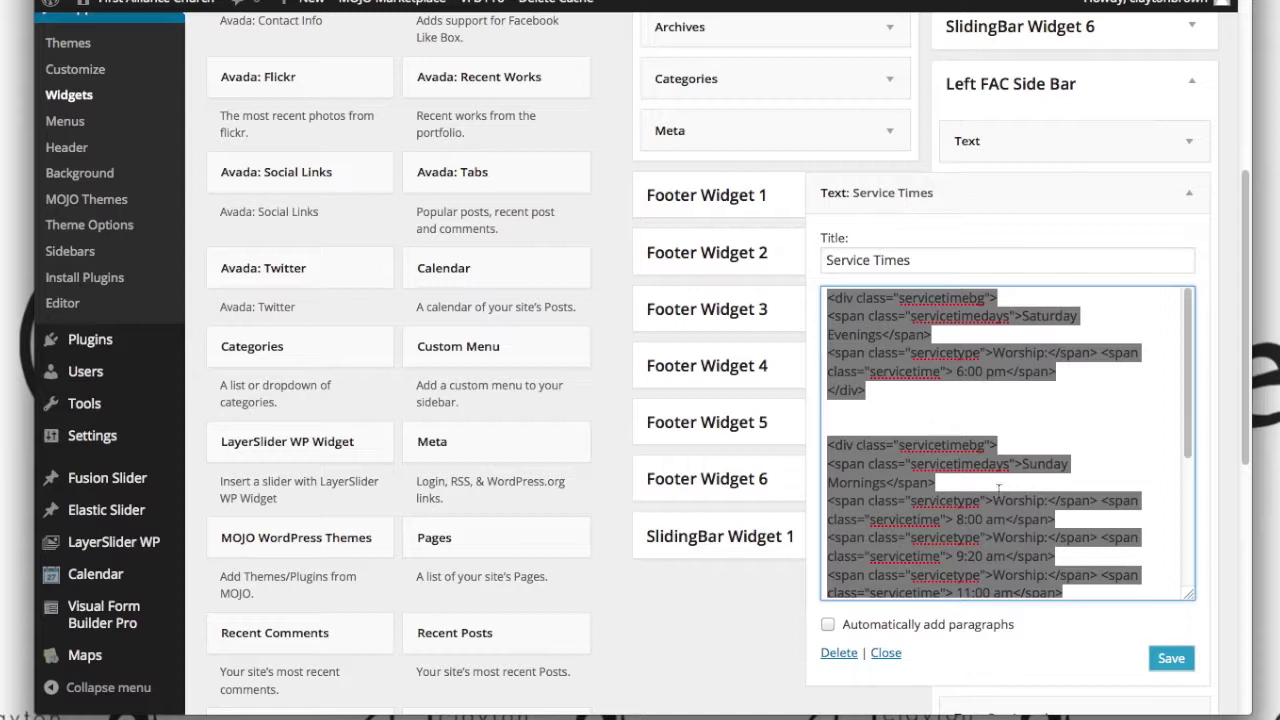
scroll(715, 548, "up", 1)
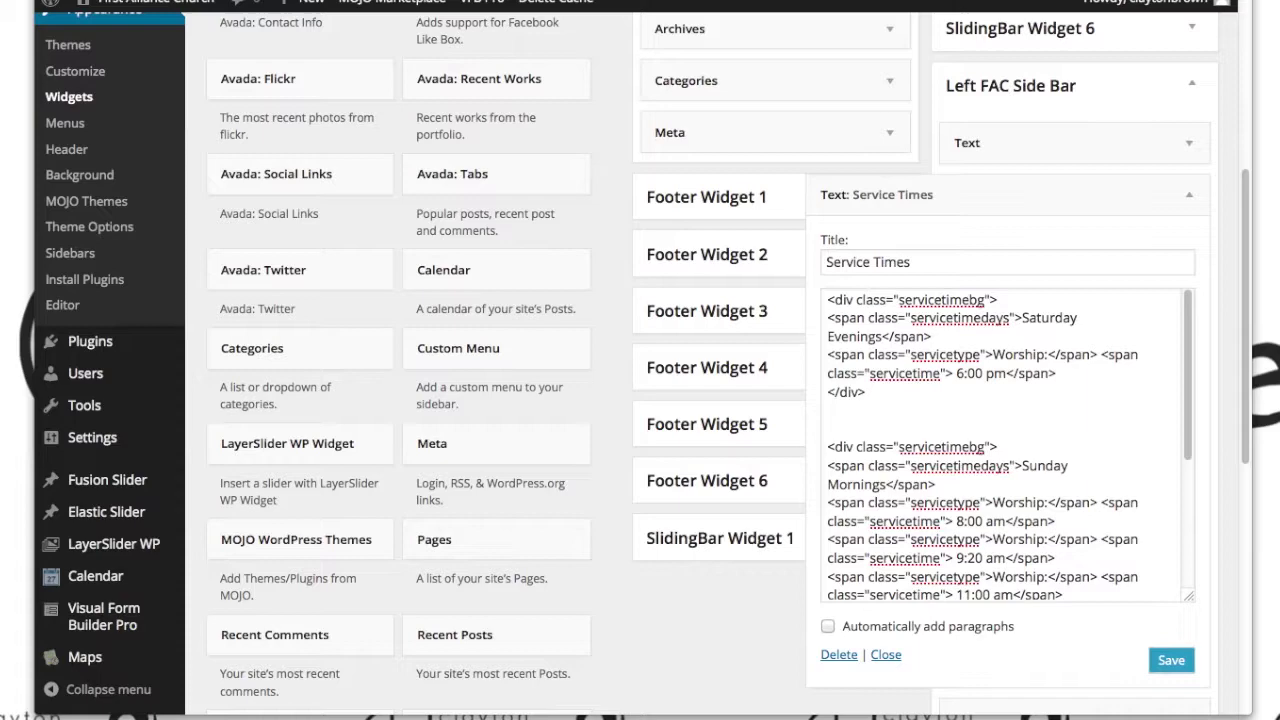
key("super+n")
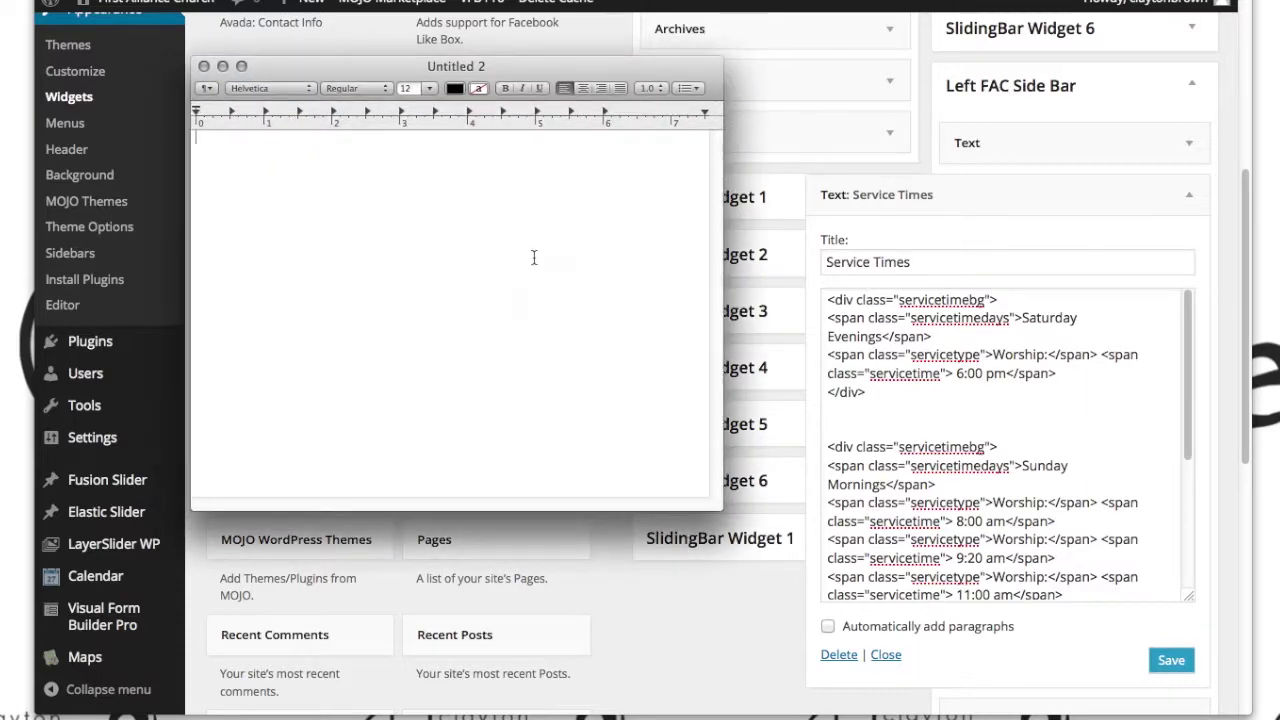
key("super+v")
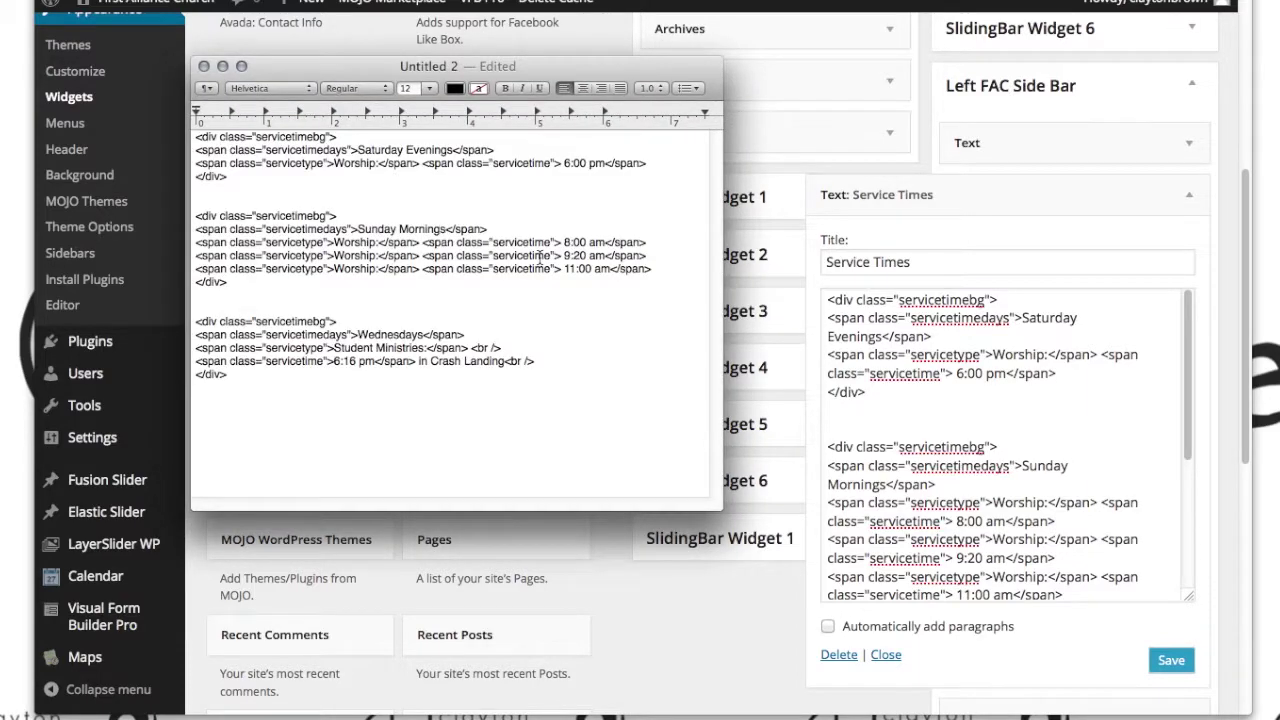
Step: Save the document as 12-20-14 in the Leftside folder of SidebarBackups and close it
key("super+s")
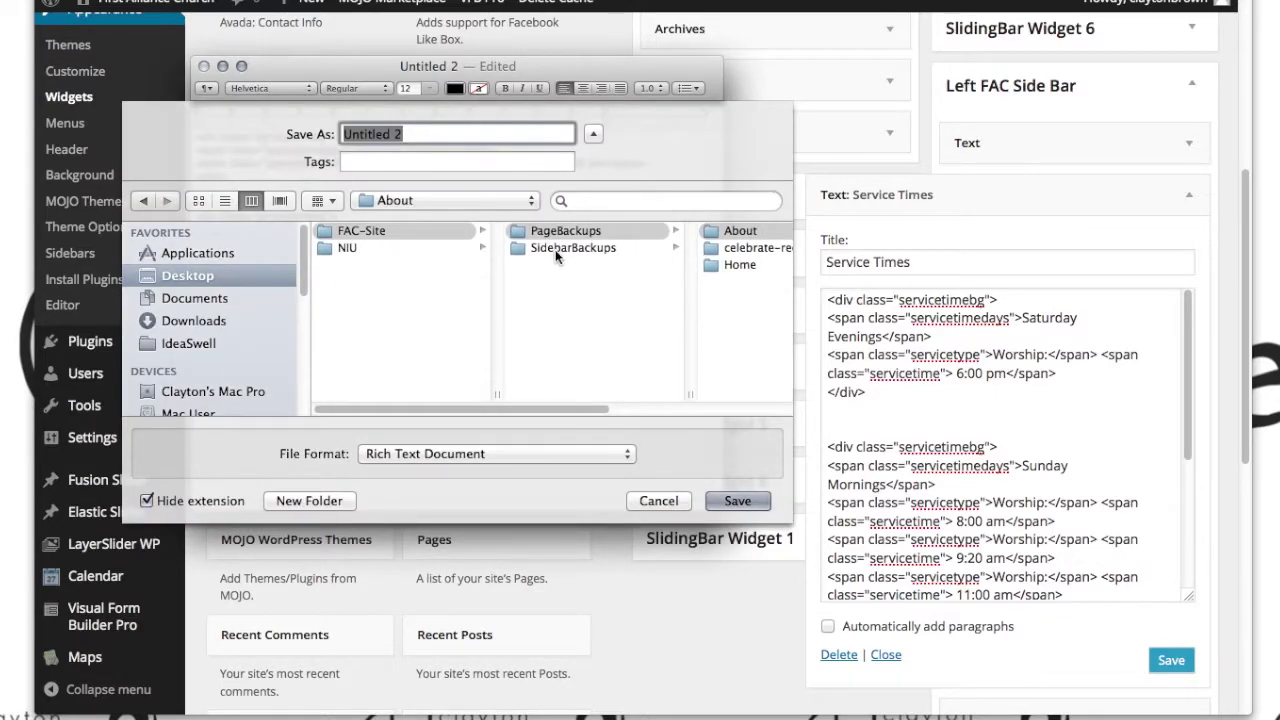
left_click(560, 248)
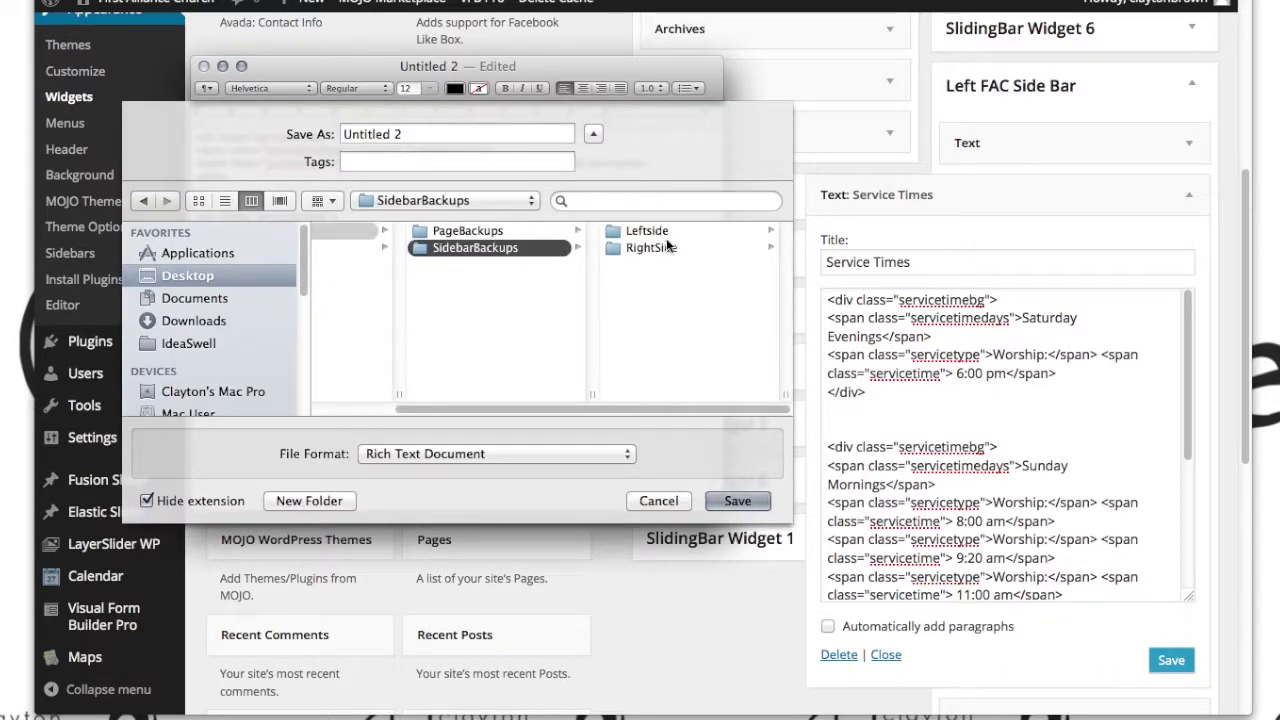
left_click(650, 231)
left_click(423, 134)
triple_click(428, 134)
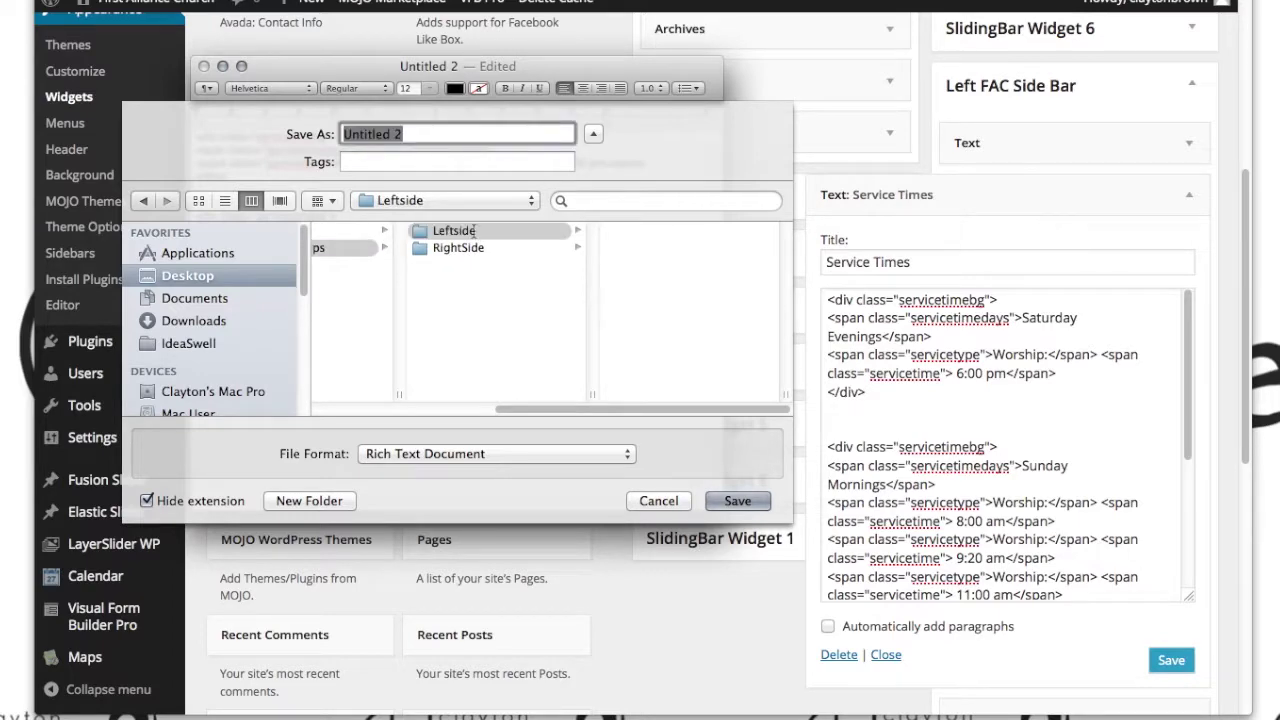
type("12-20-14")
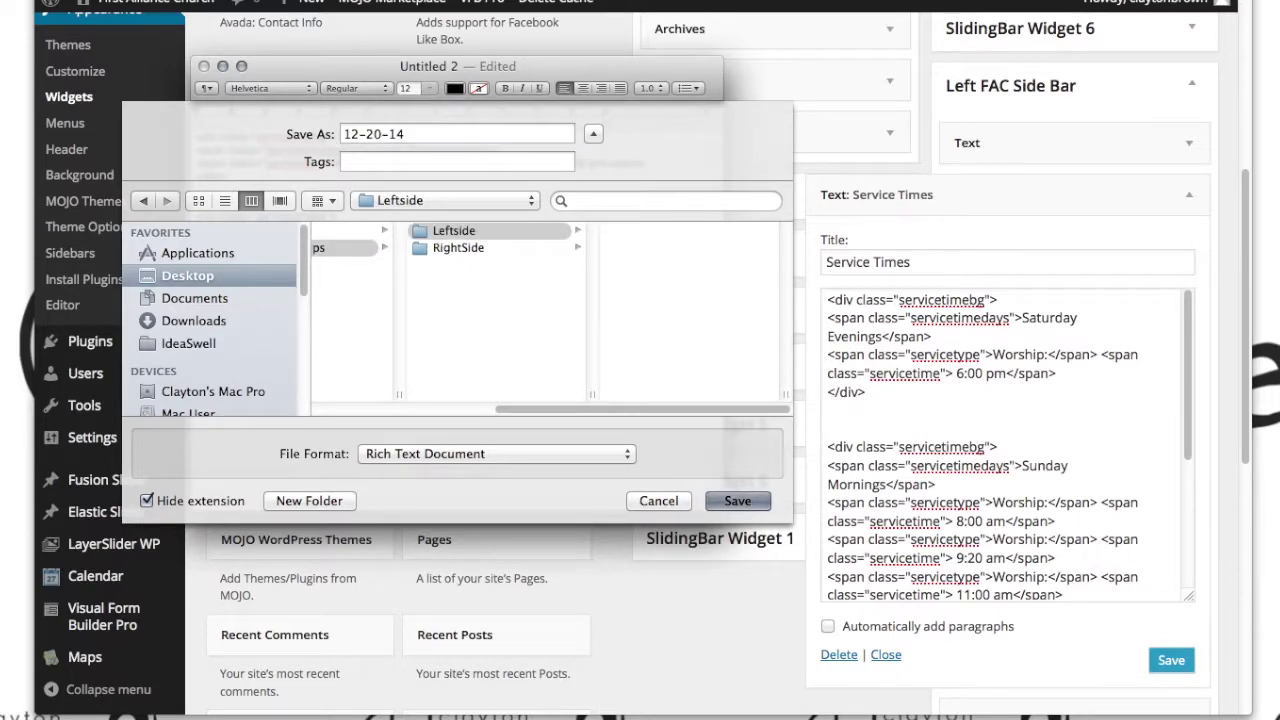
key("Return")
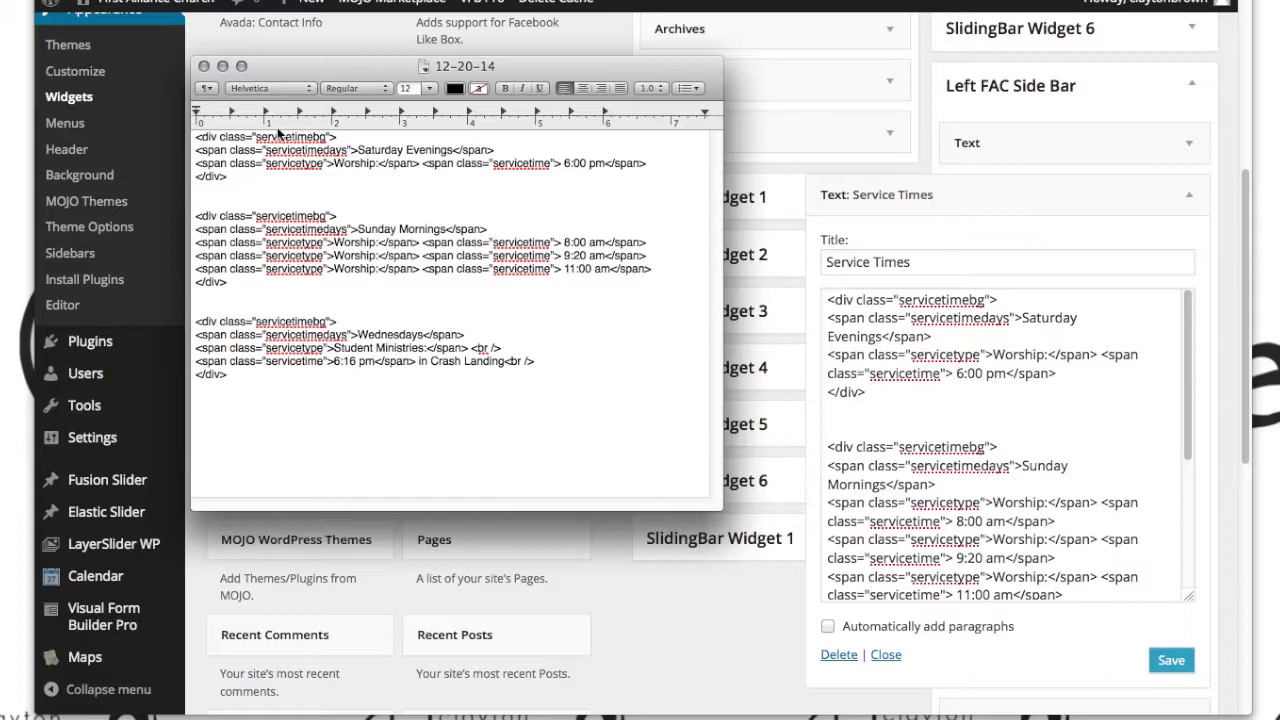
left_click(203, 66)
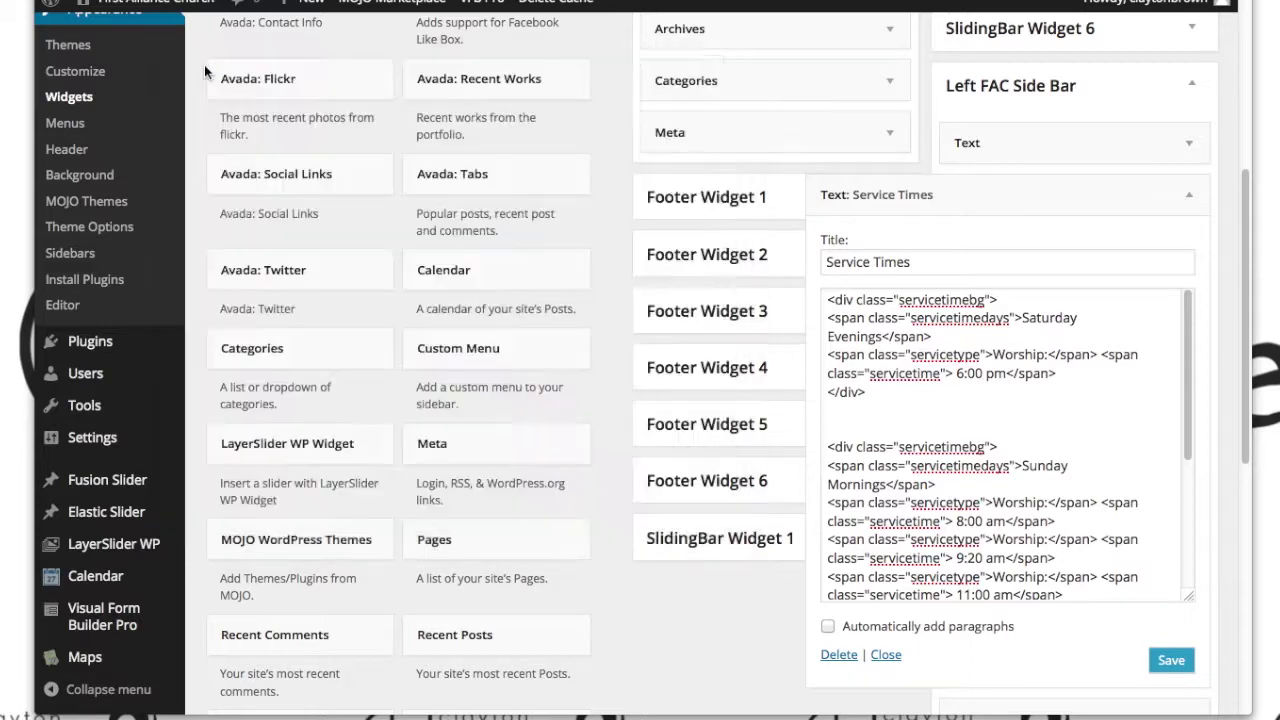
Step: Examine the Saturday Evenings worship time and its surrounding span tag in the Service Times code
left_click(978, 419)
key("super+a")
left_click(984, 394)
left_click(961, 374)
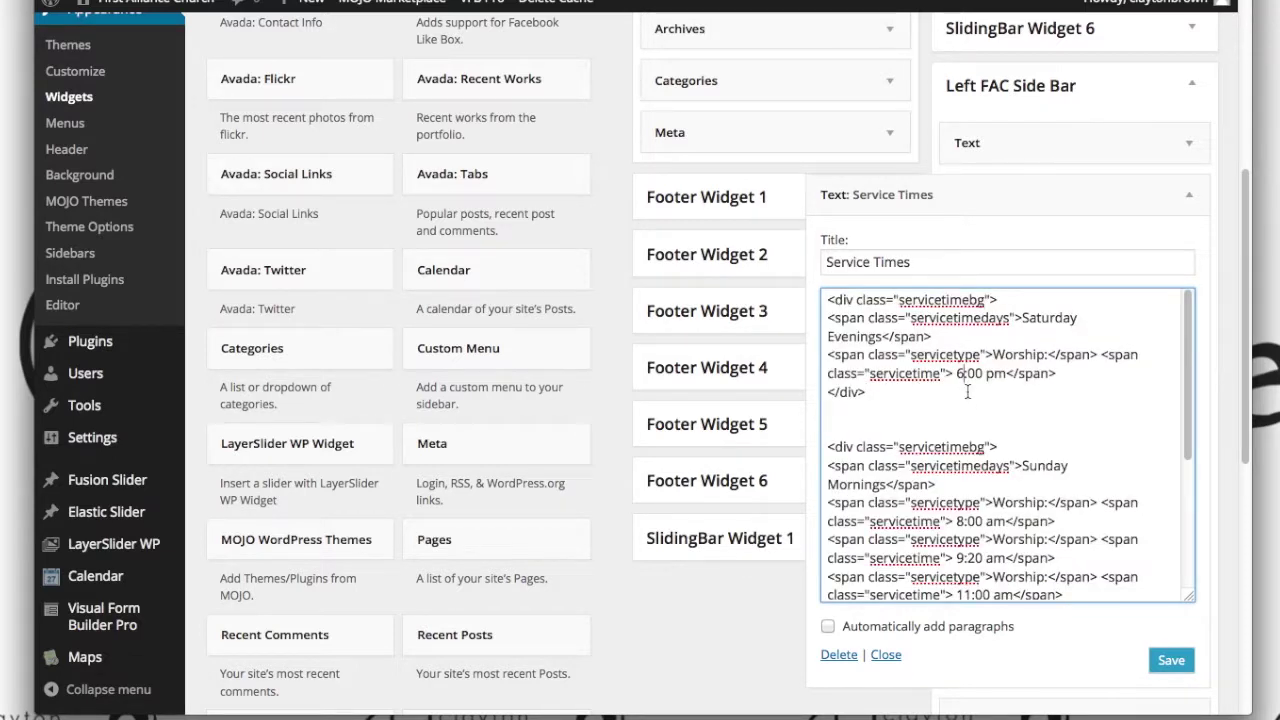
left_click_drag(957, 374, 1006, 374)
left_click(840, 390)
left_click_drag(1108, 356, 951, 373)
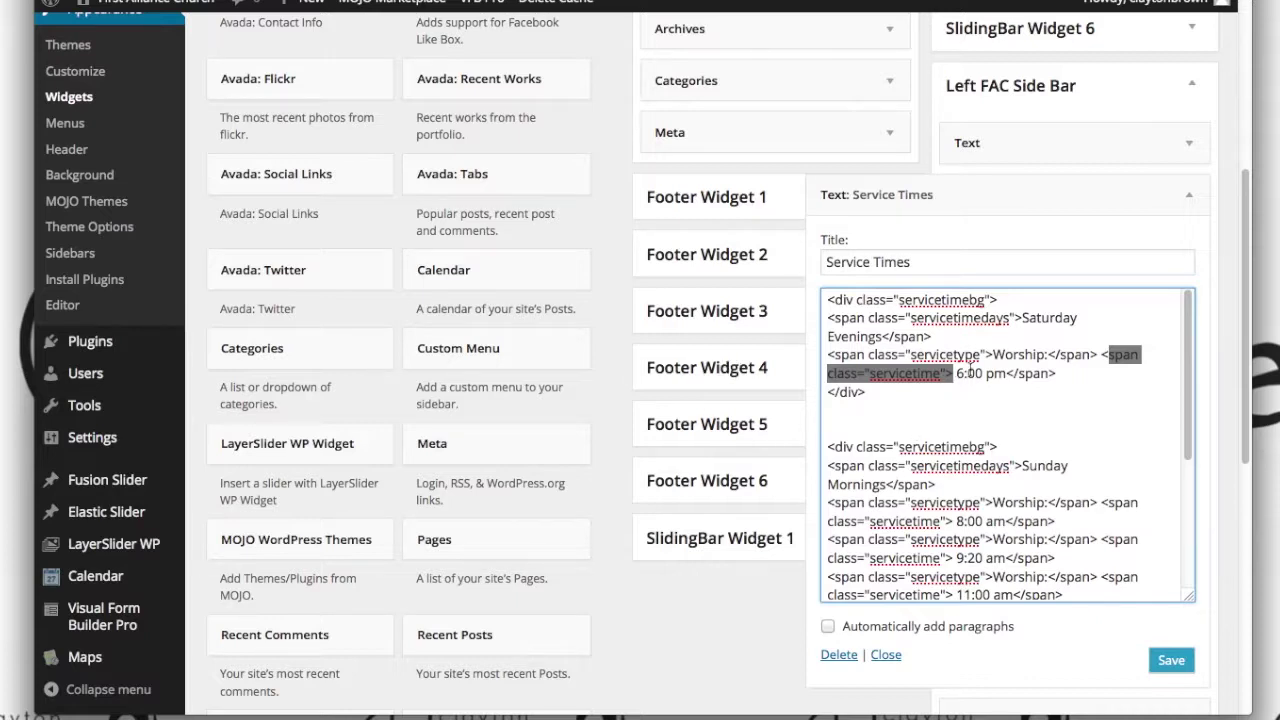
Step: Set the Saturday Evenings worship time to 7:00 pm in the Service Times code
left_click(966, 372)
key("BackSpace")
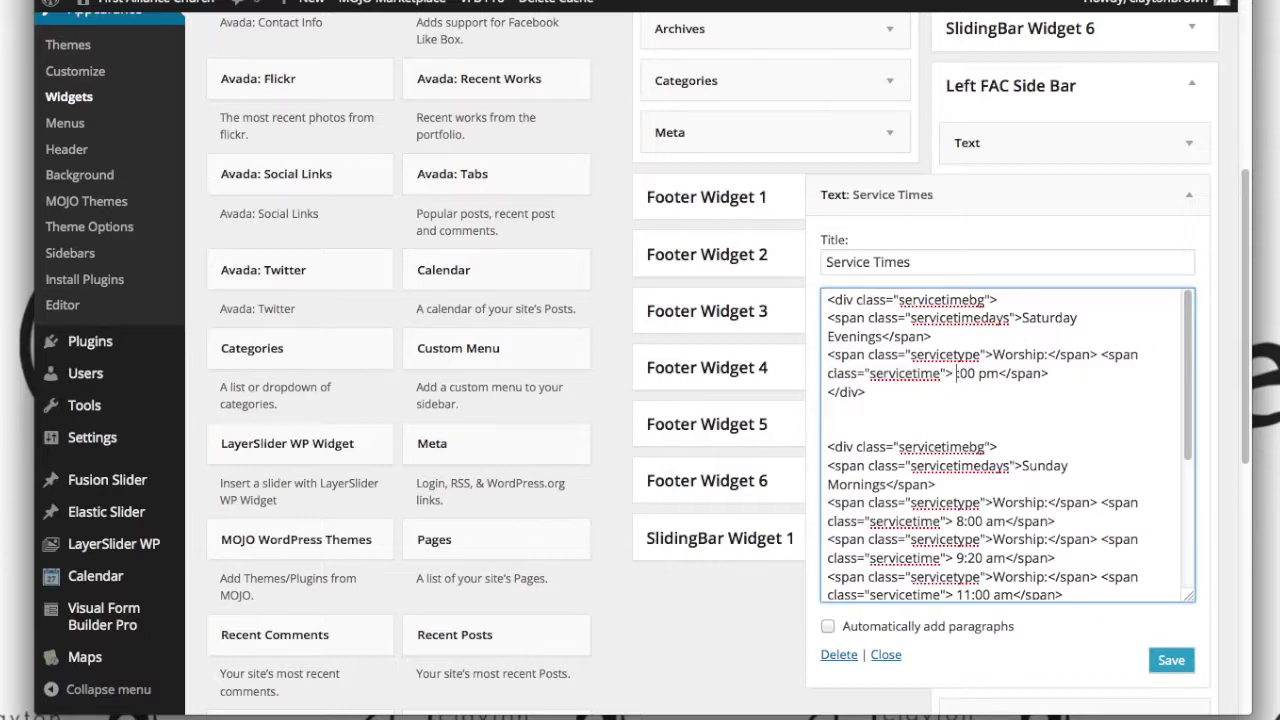
type("7")
left_click(1170, 662)
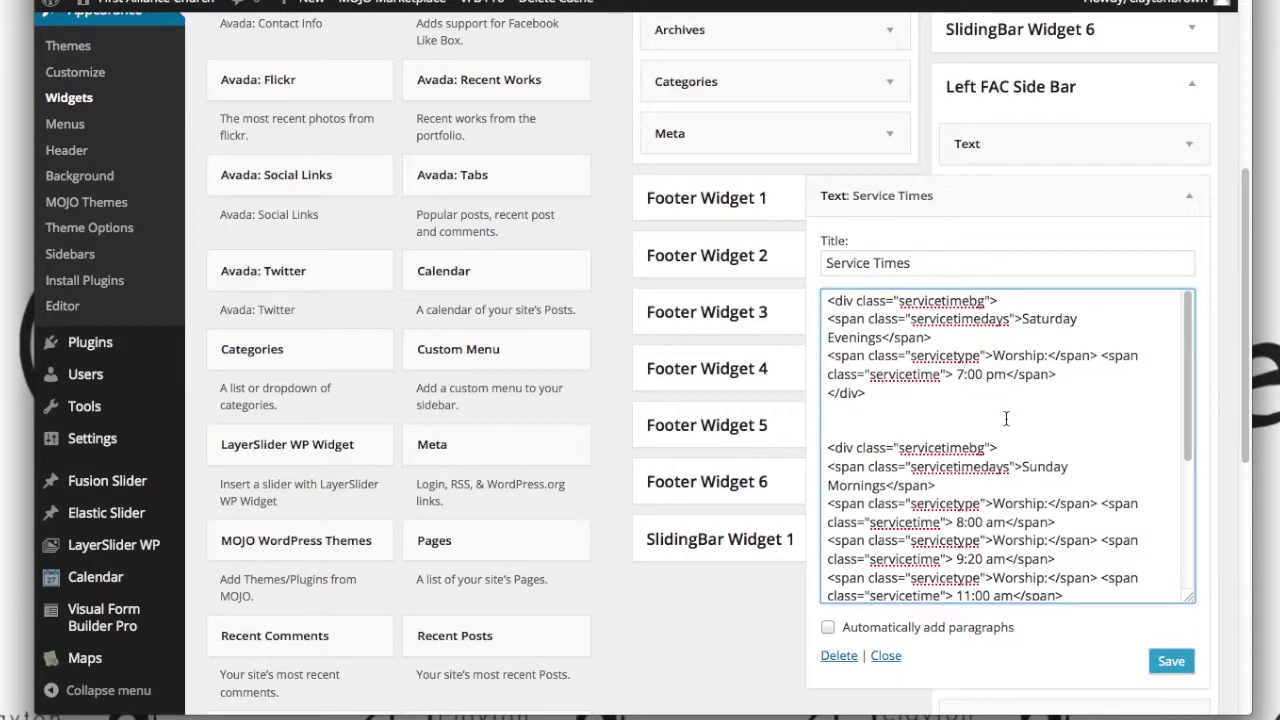
Step: Restore the Saturday Evenings worship time to 6:00 pm and collapse the Service Times widget
key("BackSpace")
type("6")
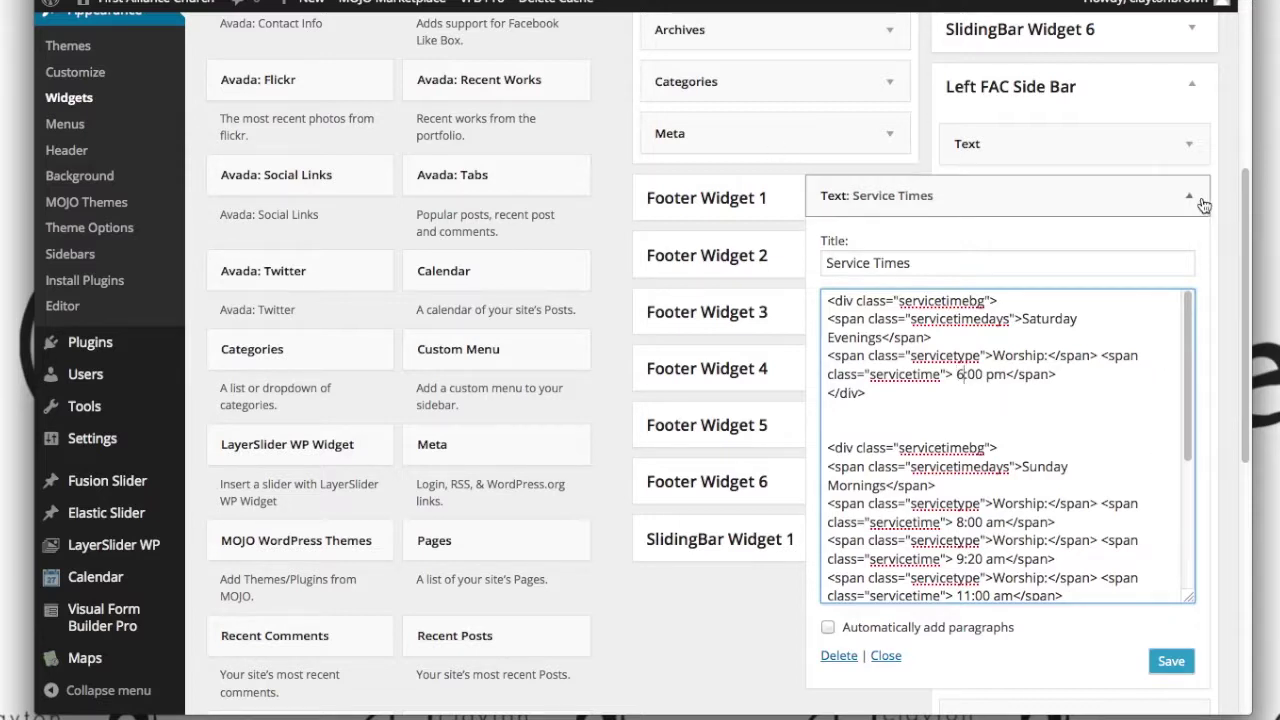
left_click(1203, 205)
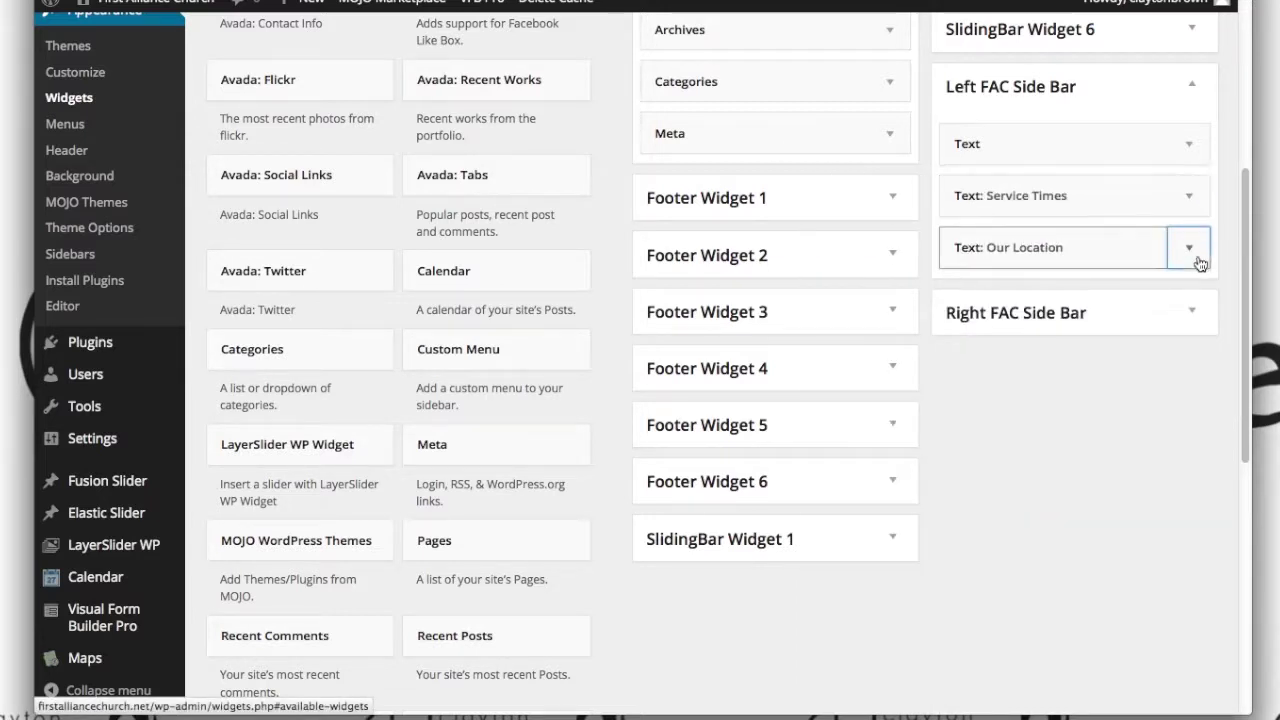
Step: Open the Our Location text widget to review its address and map link code, and collapse it again
left_click(1199, 262)
scroll(950, 526, "down", 1)
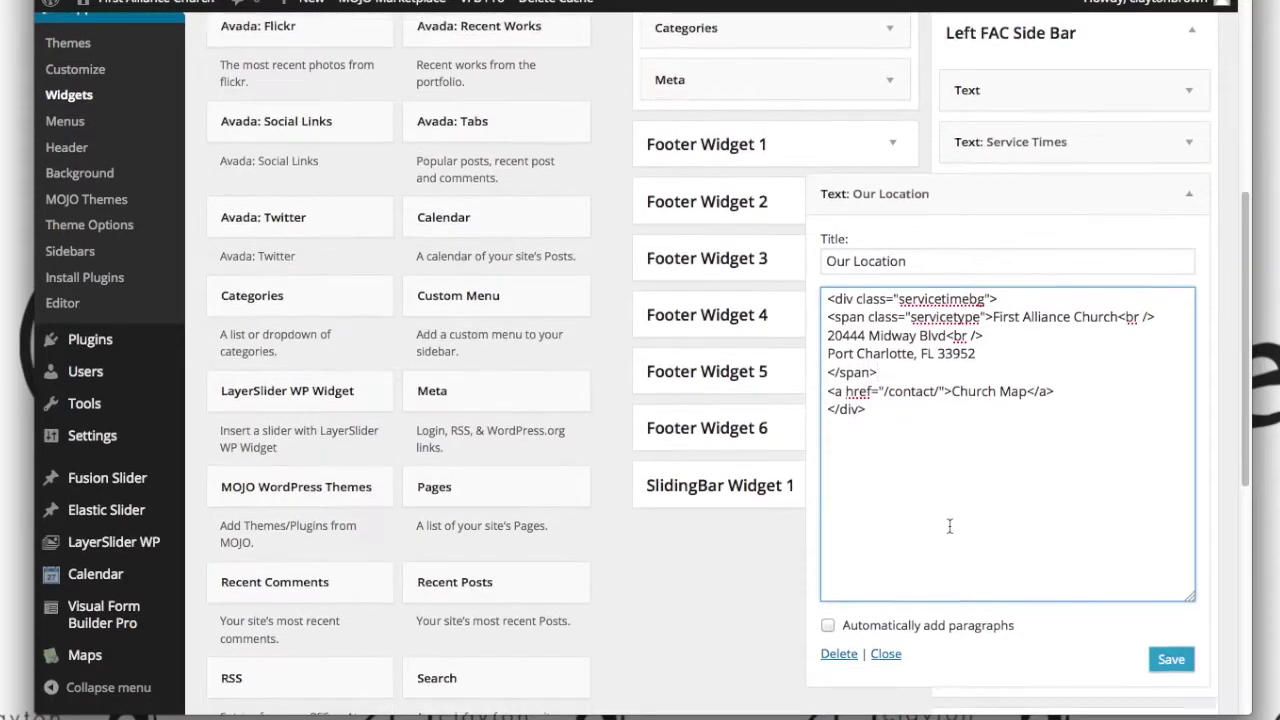
scroll(950, 526, "down", 1)
left_click(1188, 163)
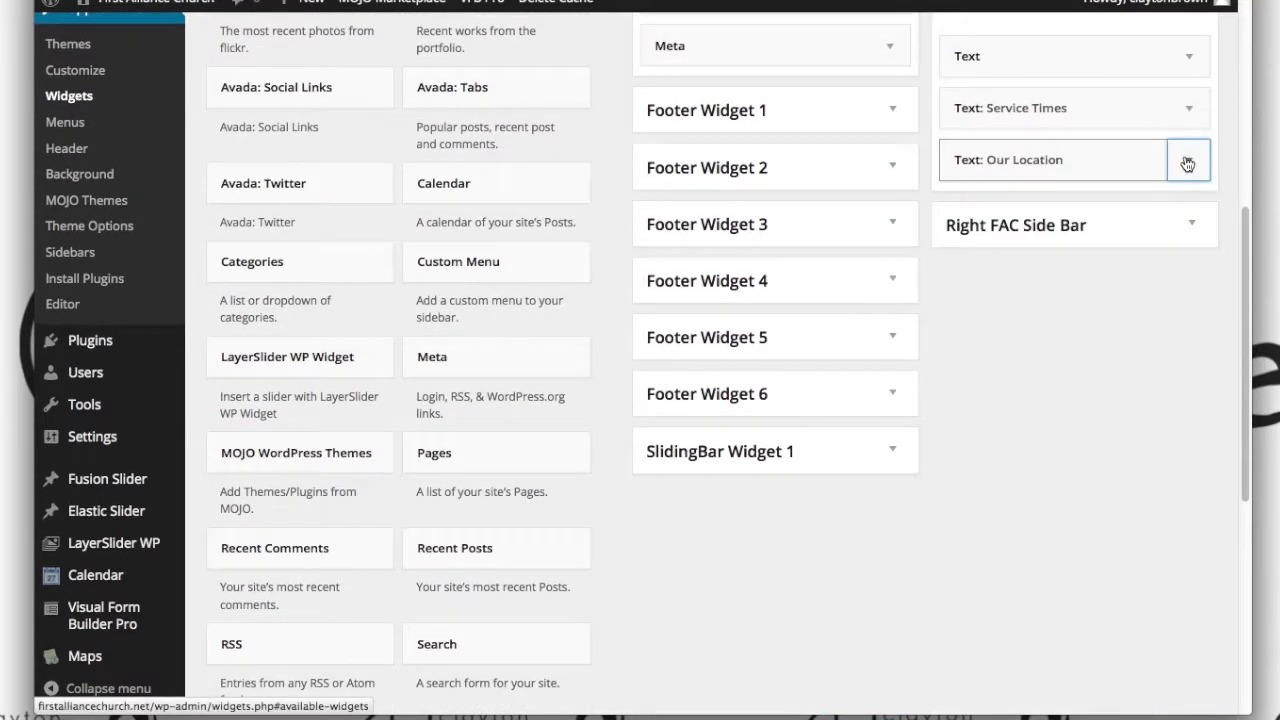
Step: Expand the Right FAC Side Bar and open its Connect, Grow and Serve custom menu widgets to review their settings
left_click(1192, 228)
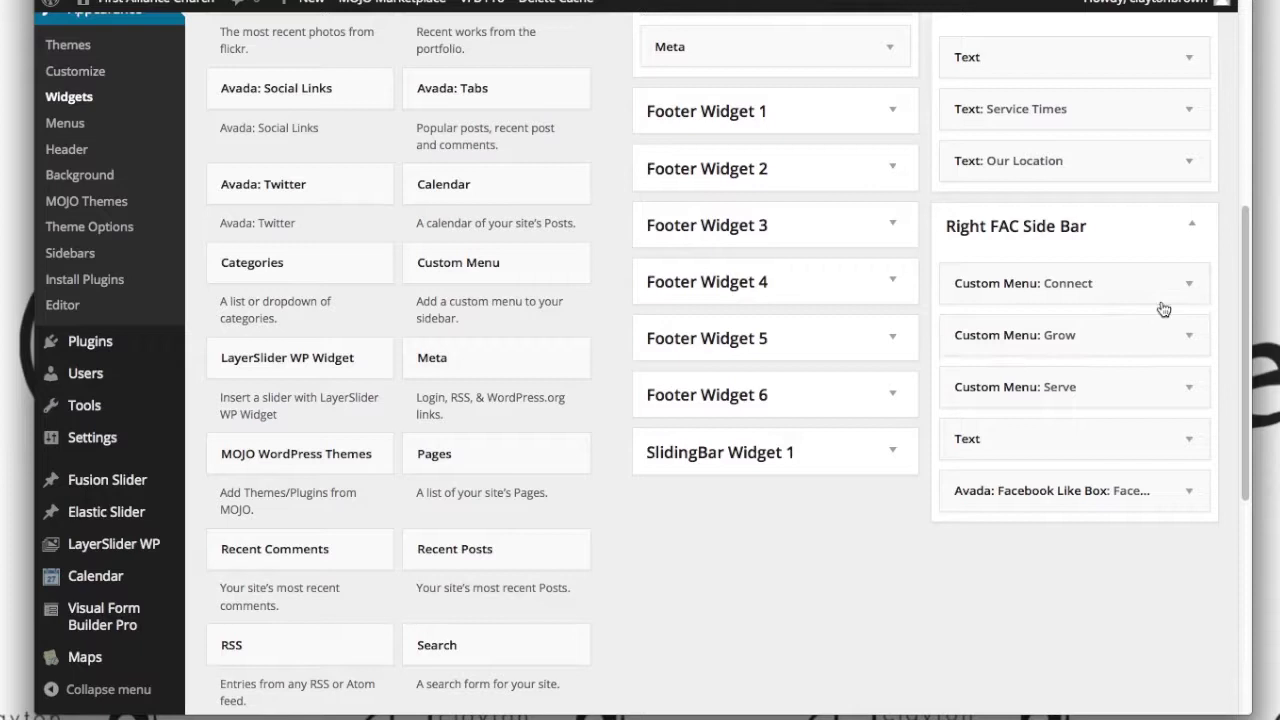
left_click(1192, 288)
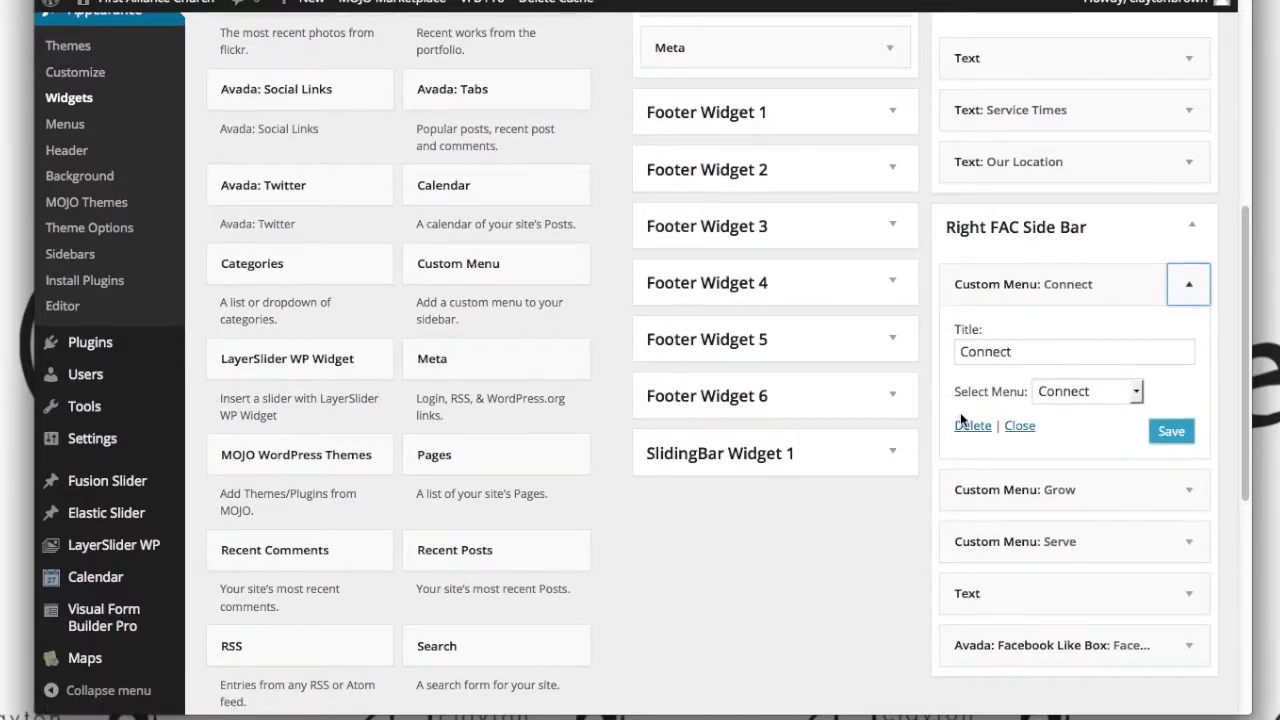
scroll(961, 412, "down", 3)
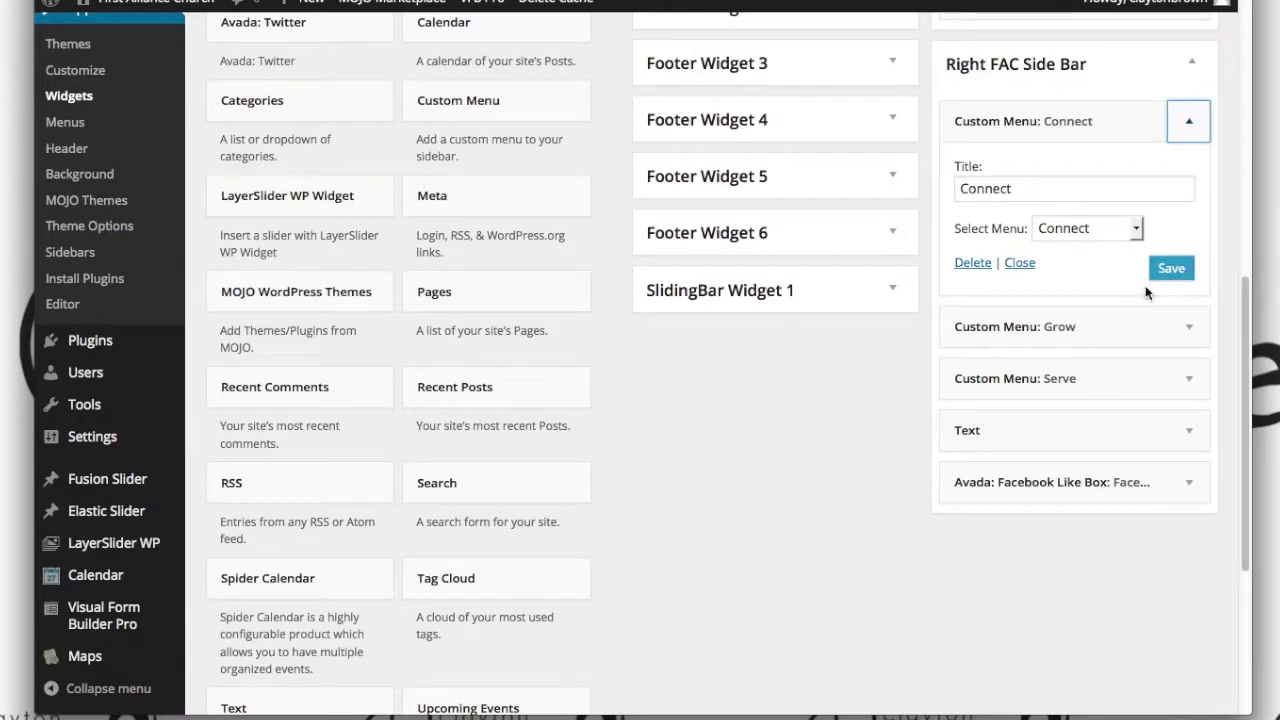
left_click(1189, 327)
scroll(1189, 335, "down", 1)
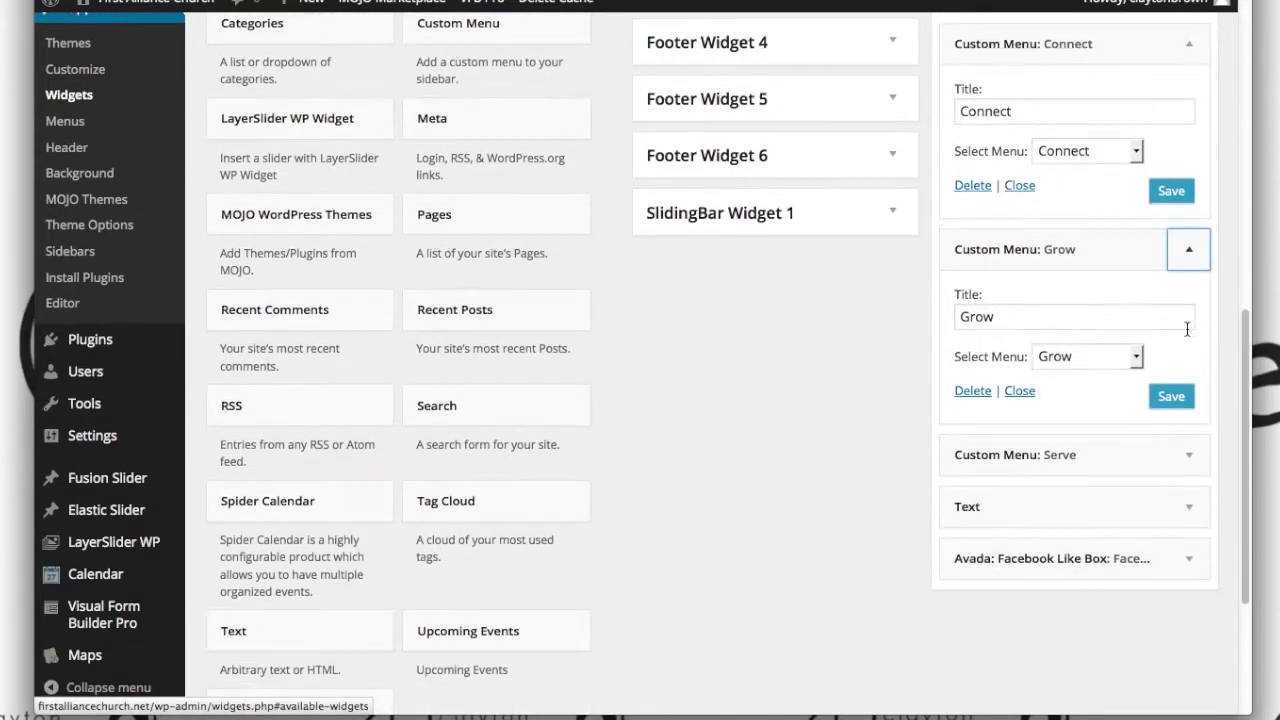
left_click(1187, 463)
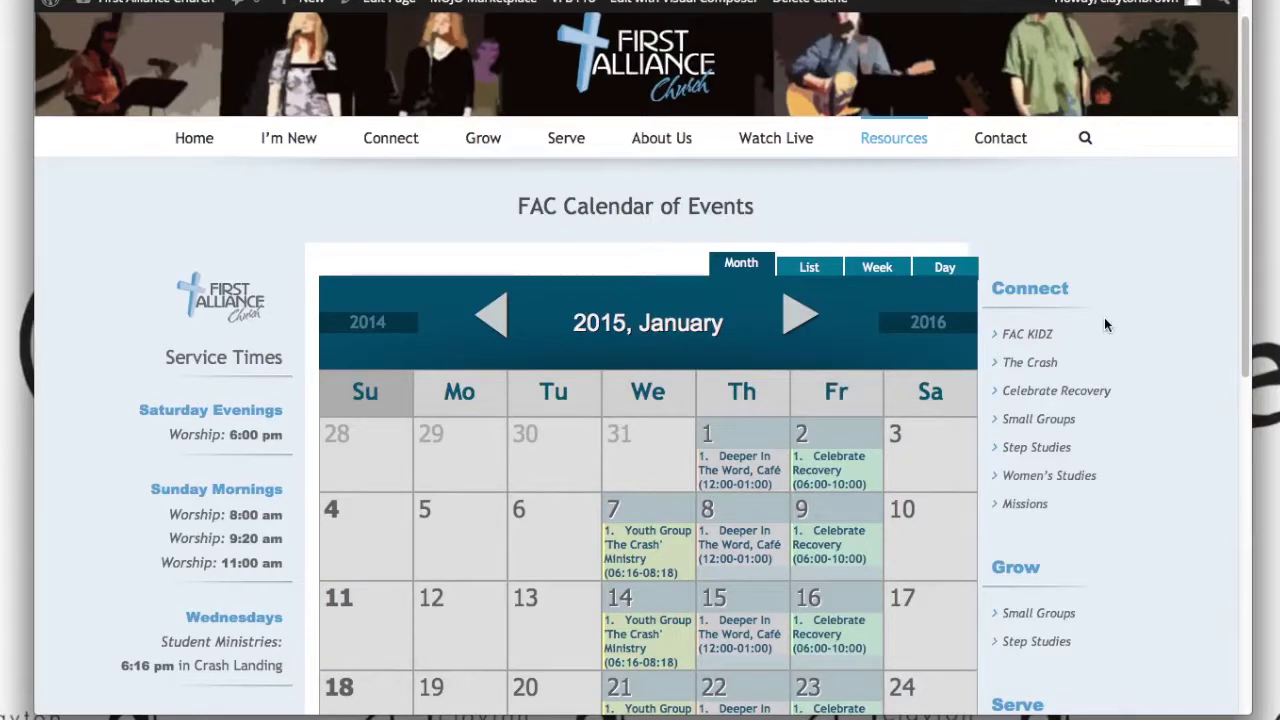
Step: Examine the Connect menu links in the sidebar of the live FAC Calendar of Events page
scroll(1104, 325, "down", 1)
key("super+shift+4")
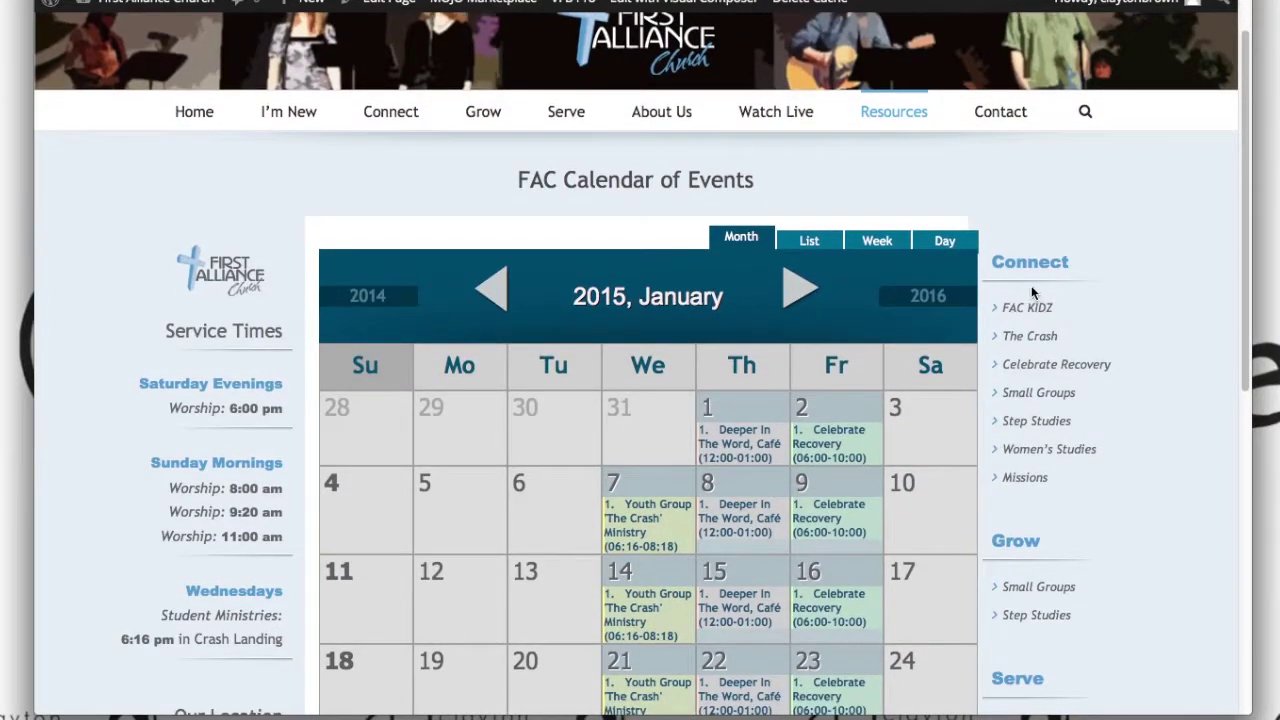
left_click_drag(986, 288, 1129, 514)
key("super+shift+4")
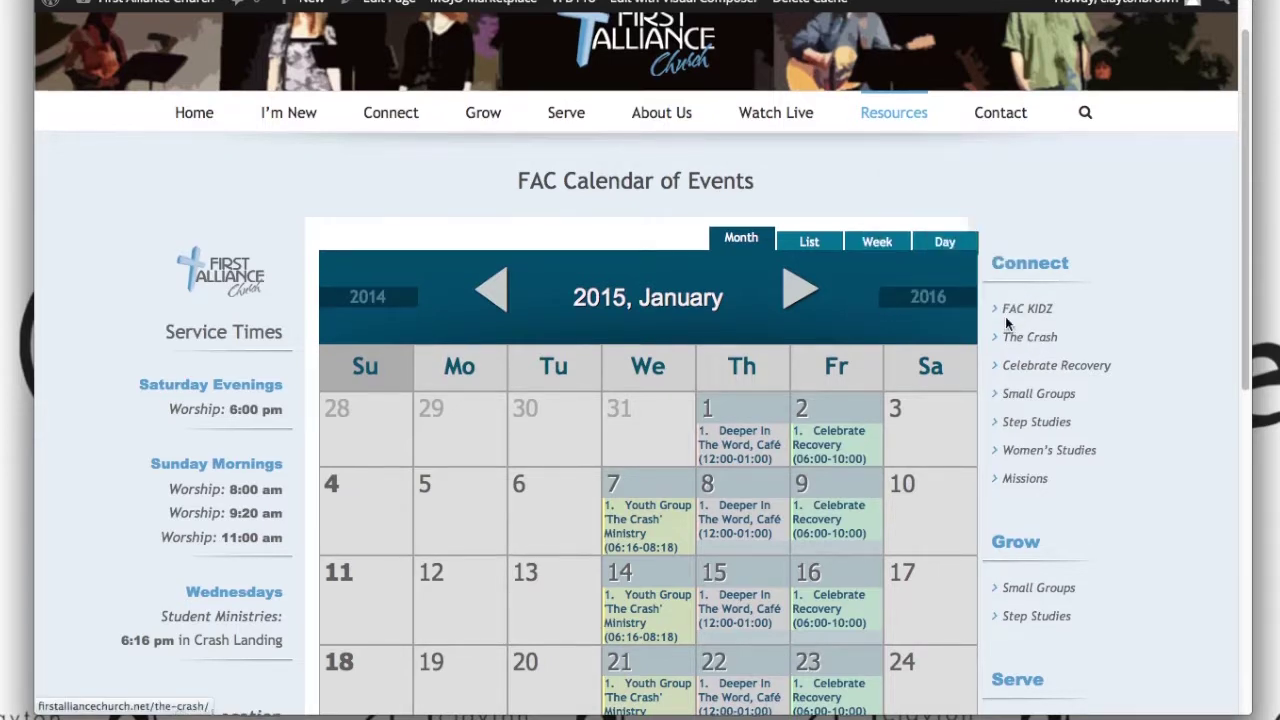
left_click_drag(988, 274, 1138, 512)
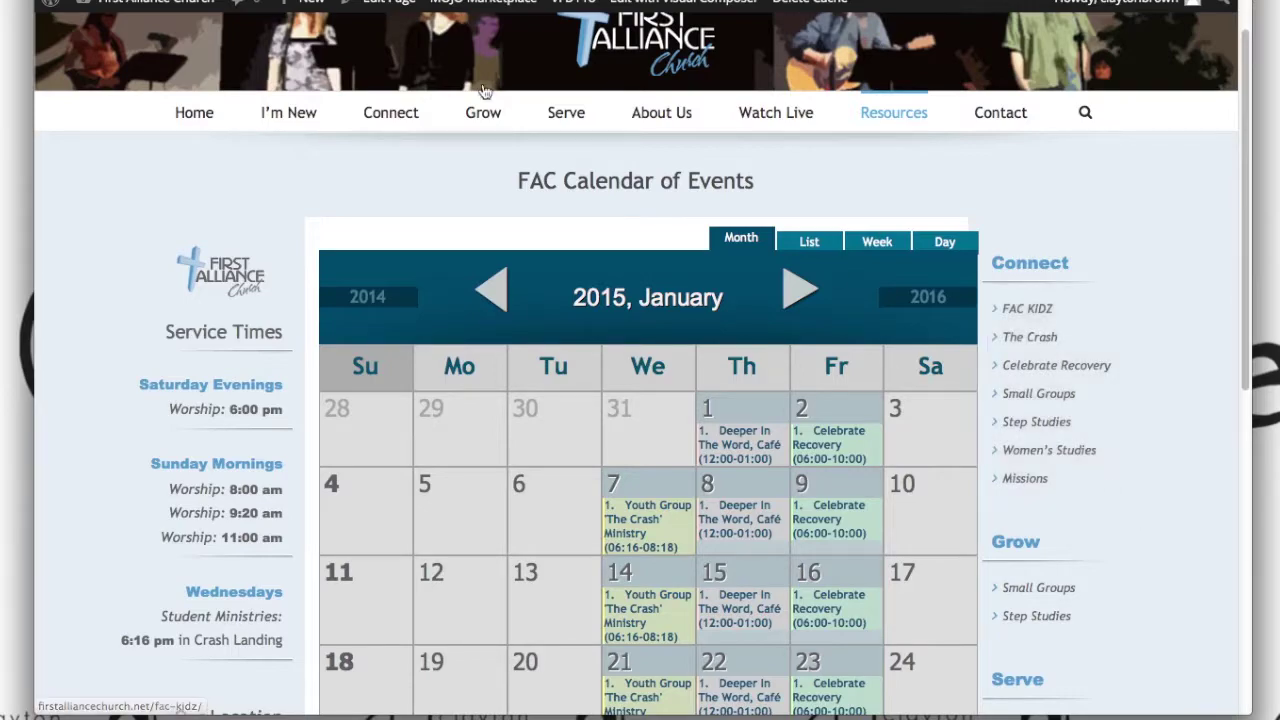
Step: Return to the site admin, go to the menu editor and load the Connect menu for editing
key("ctrl+Tab")
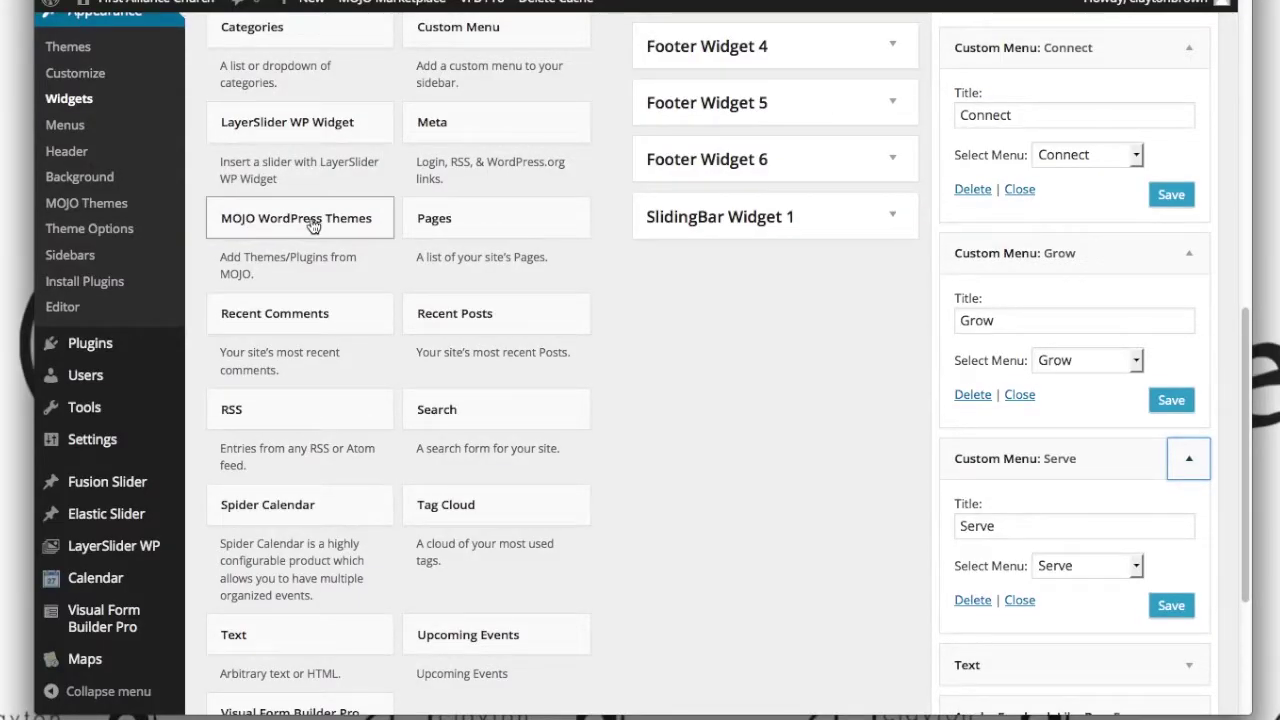
scroll(312, 225, "up", 2)
scroll(312, 222, "up", 1)
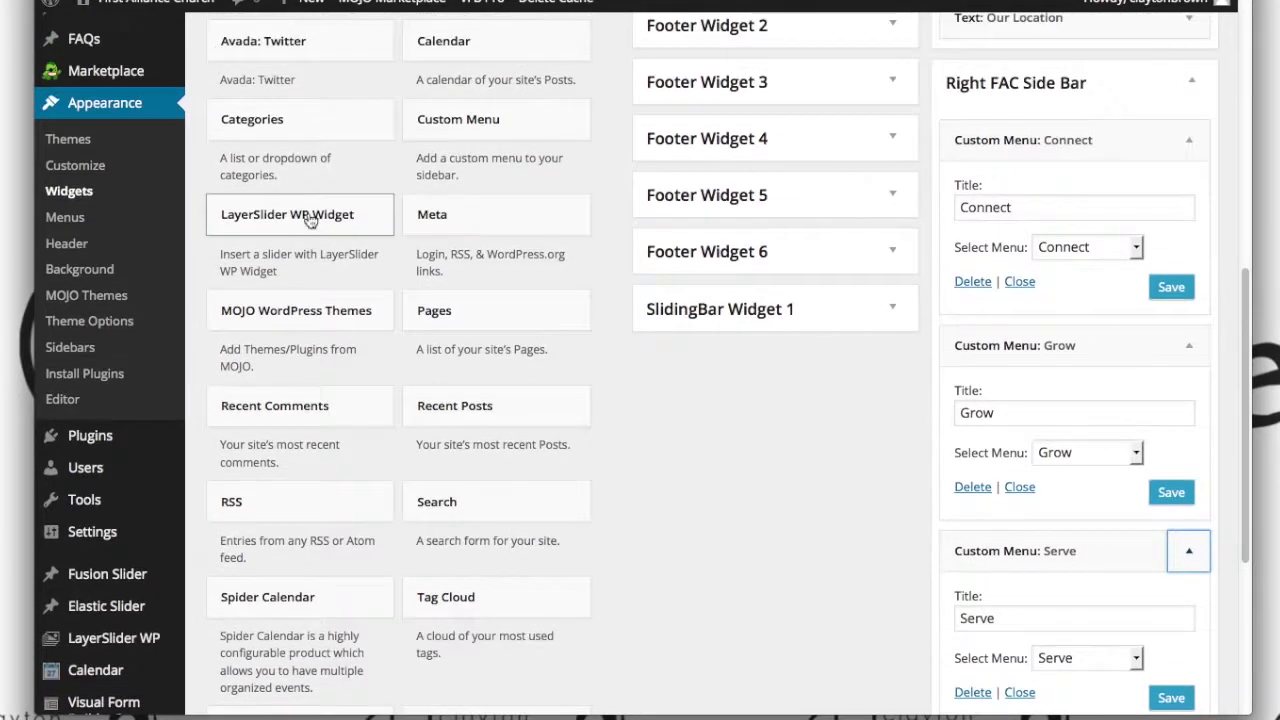
scroll(310, 220, "down", 1)
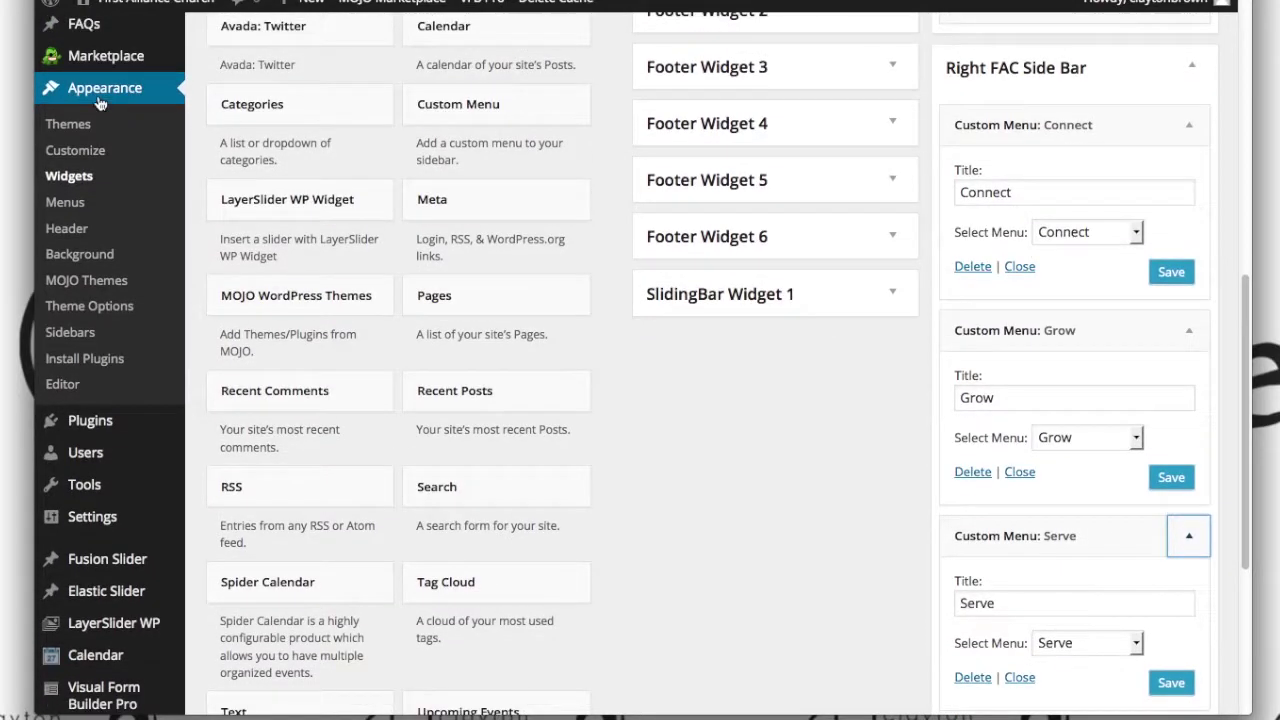
left_click(70, 210)
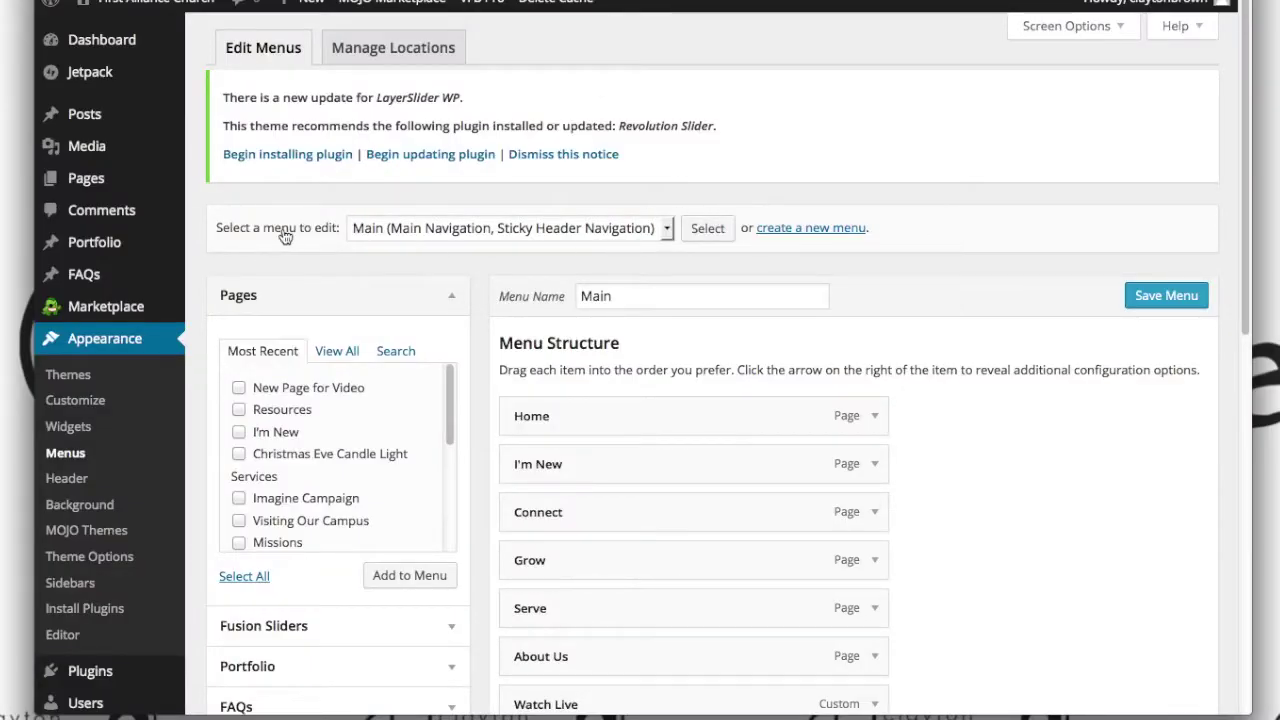
left_click(651, 229)
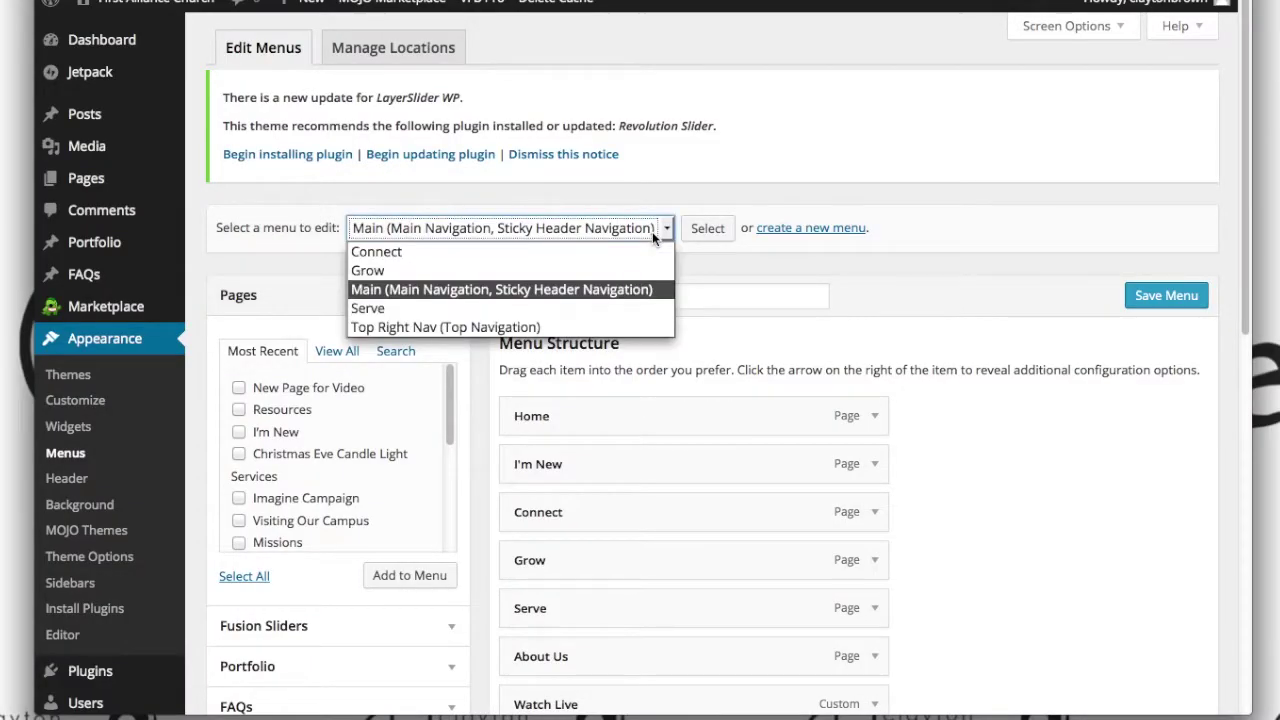
left_click(652, 231)
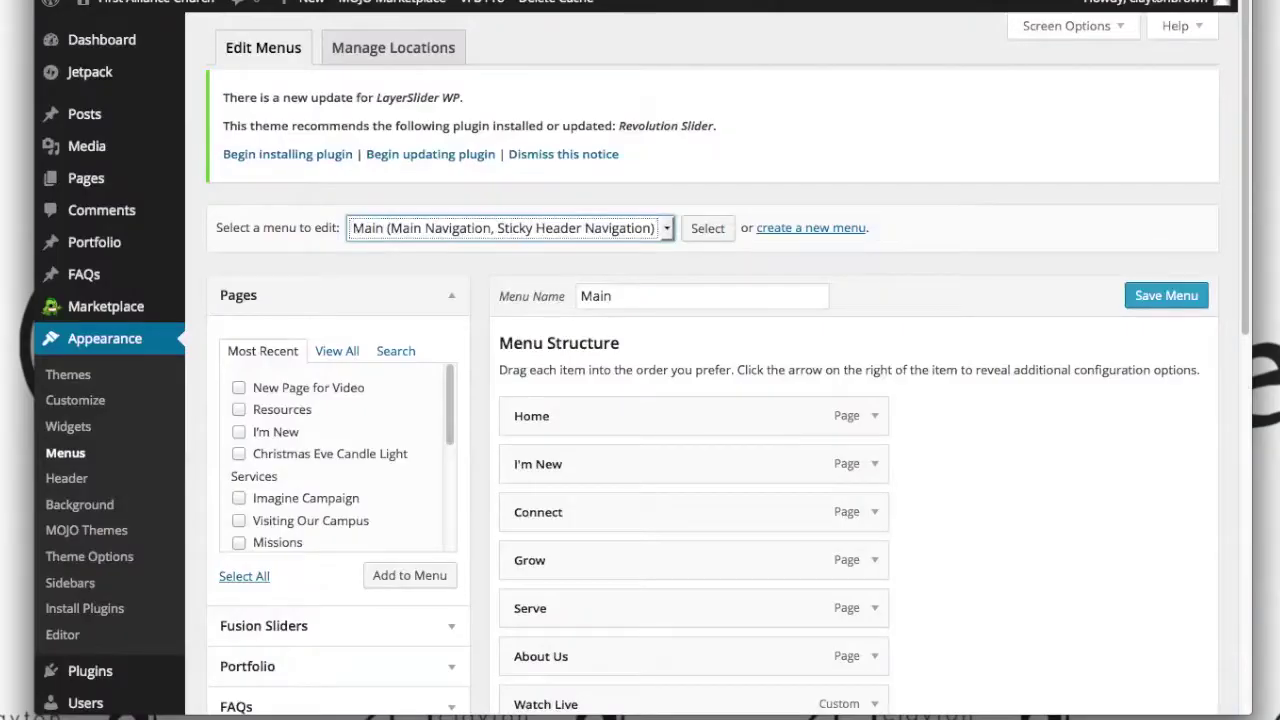
left_click(563, 228)
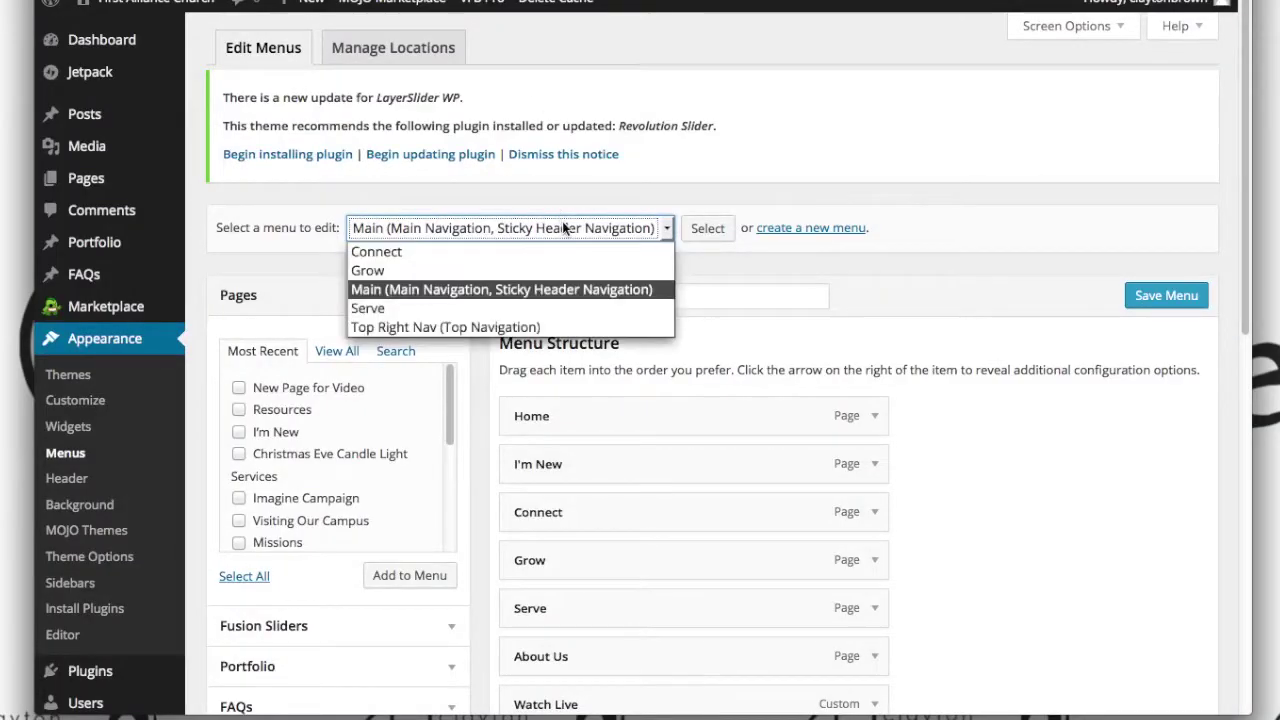
left_click(403, 250)
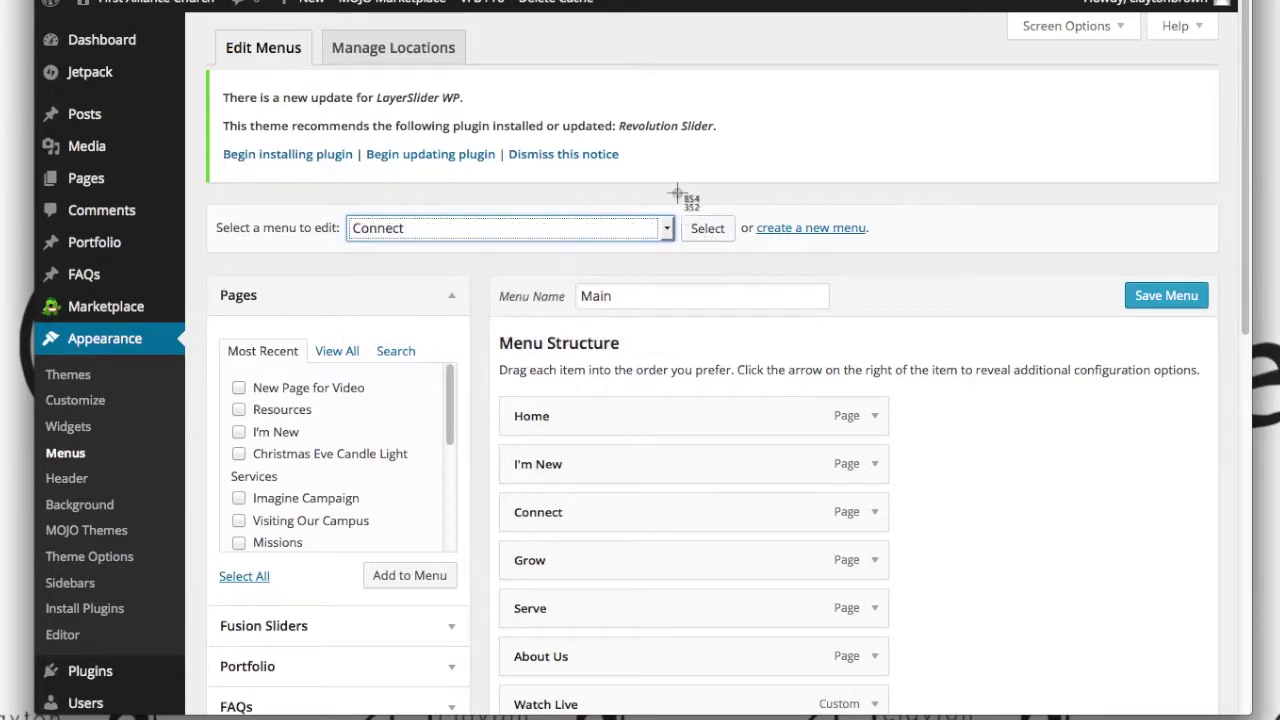
left_click(710, 232)
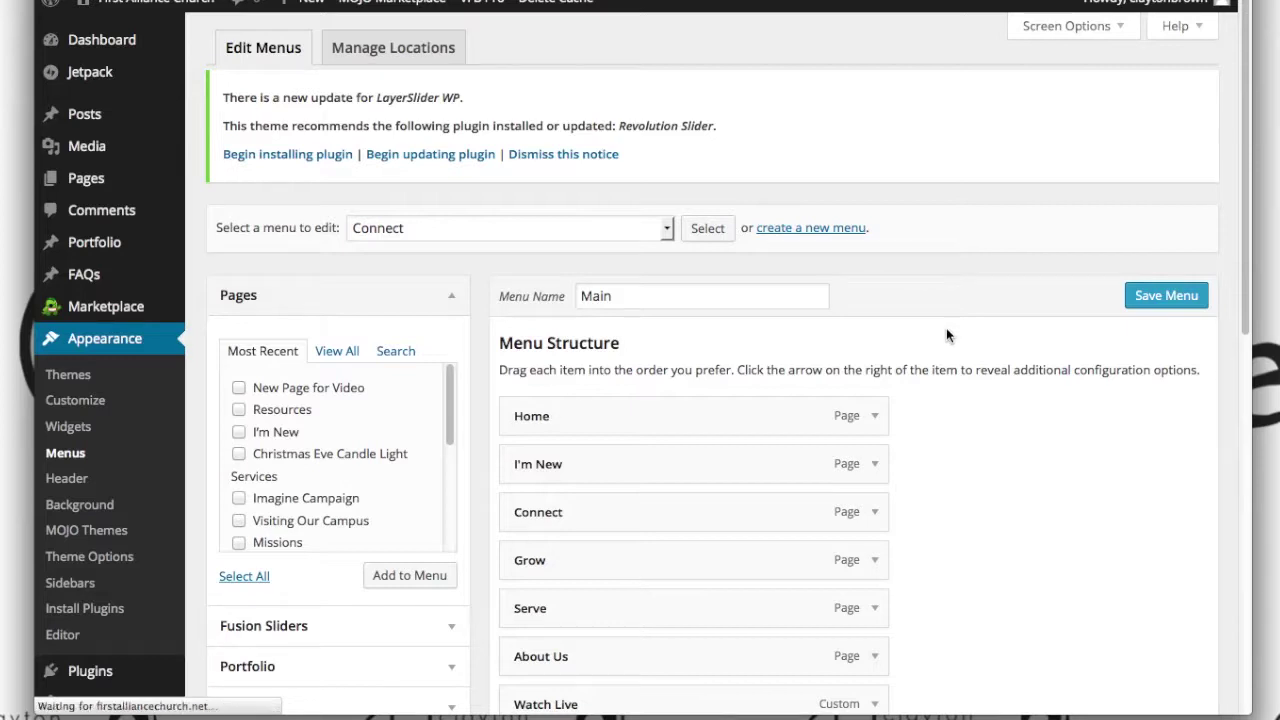
Step: Expand the Small Groups item in the Connect menu to review its settings and removal option, and collapse it again
scroll(946, 328, "down", 3)
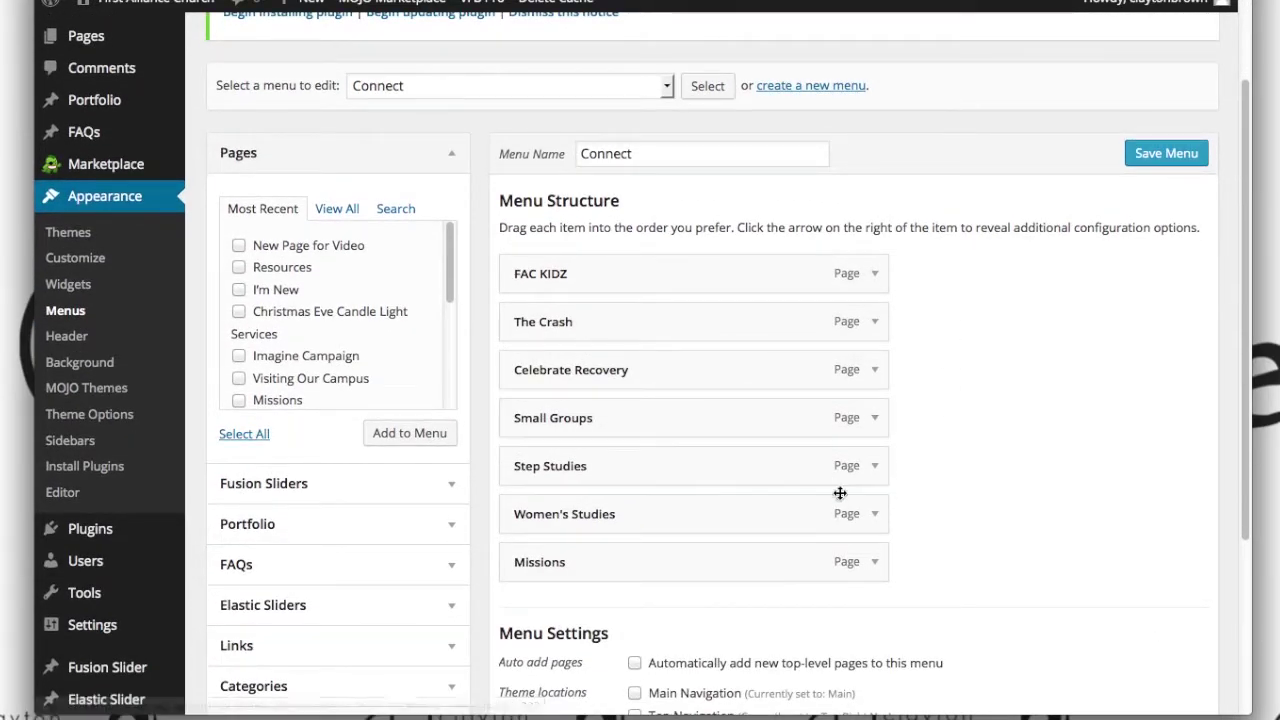
left_click(876, 418)
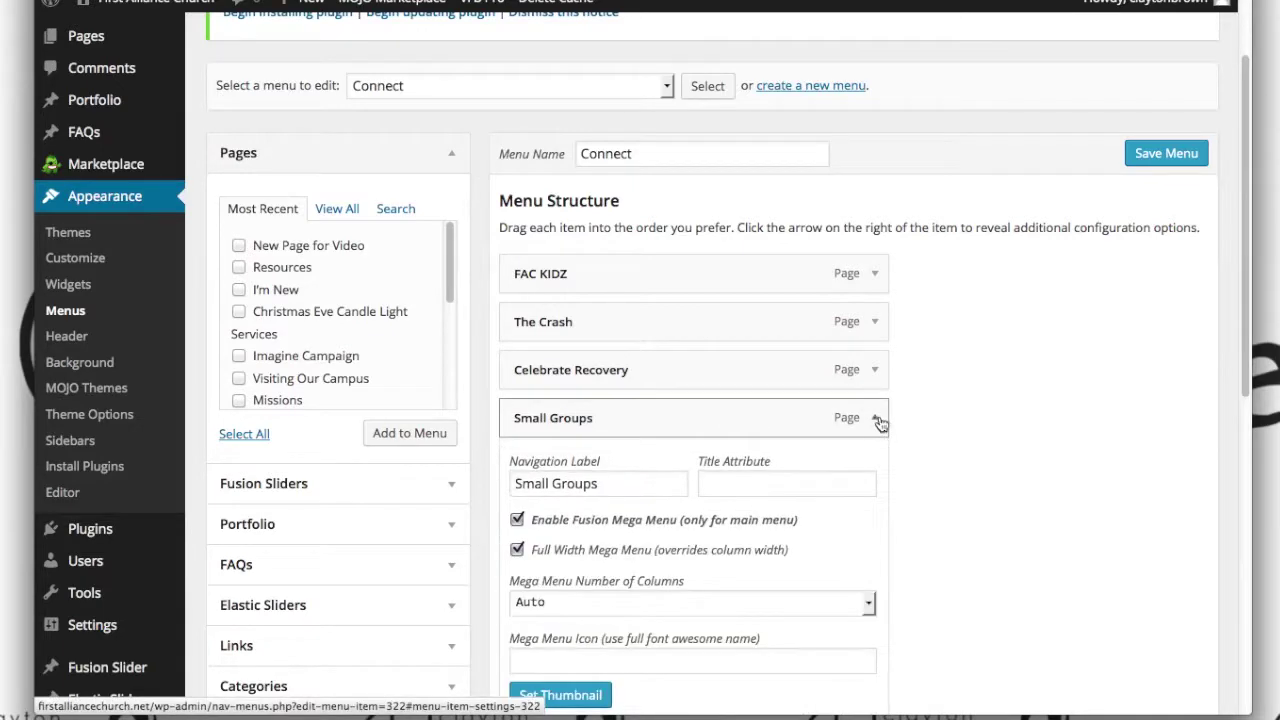
scroll(934, 390, "down", 5)
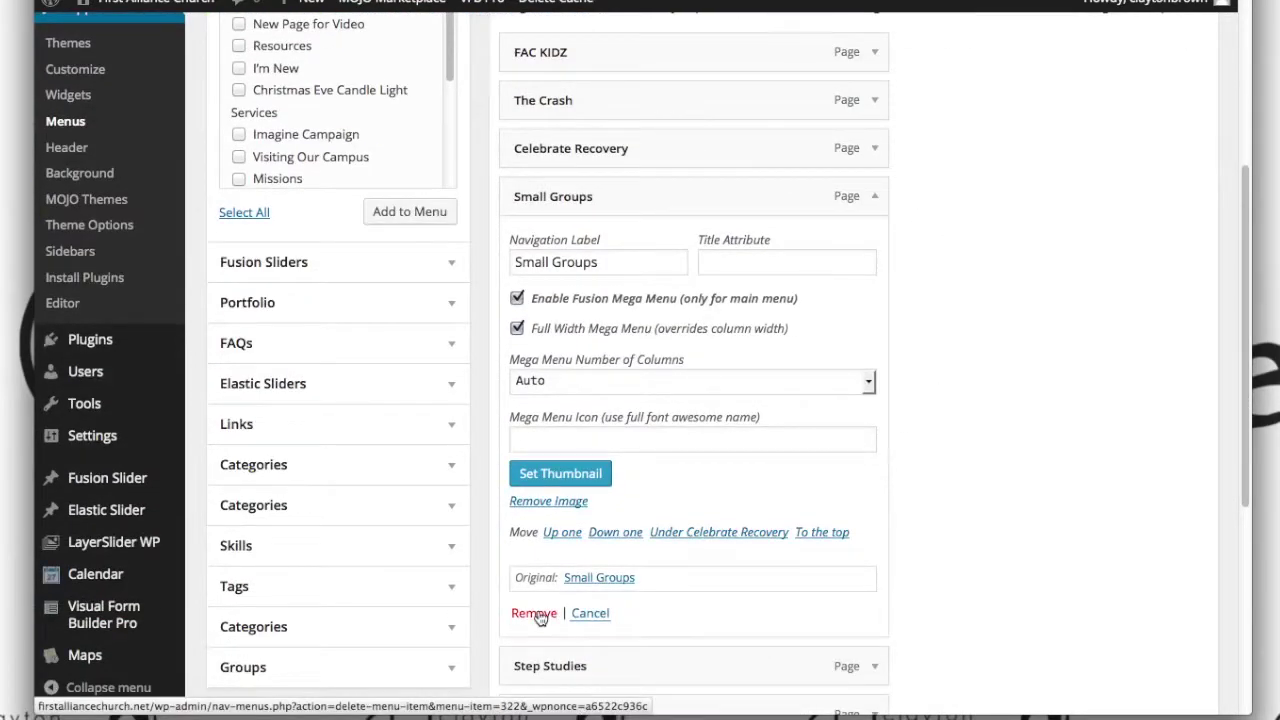
left_click(875, 197)
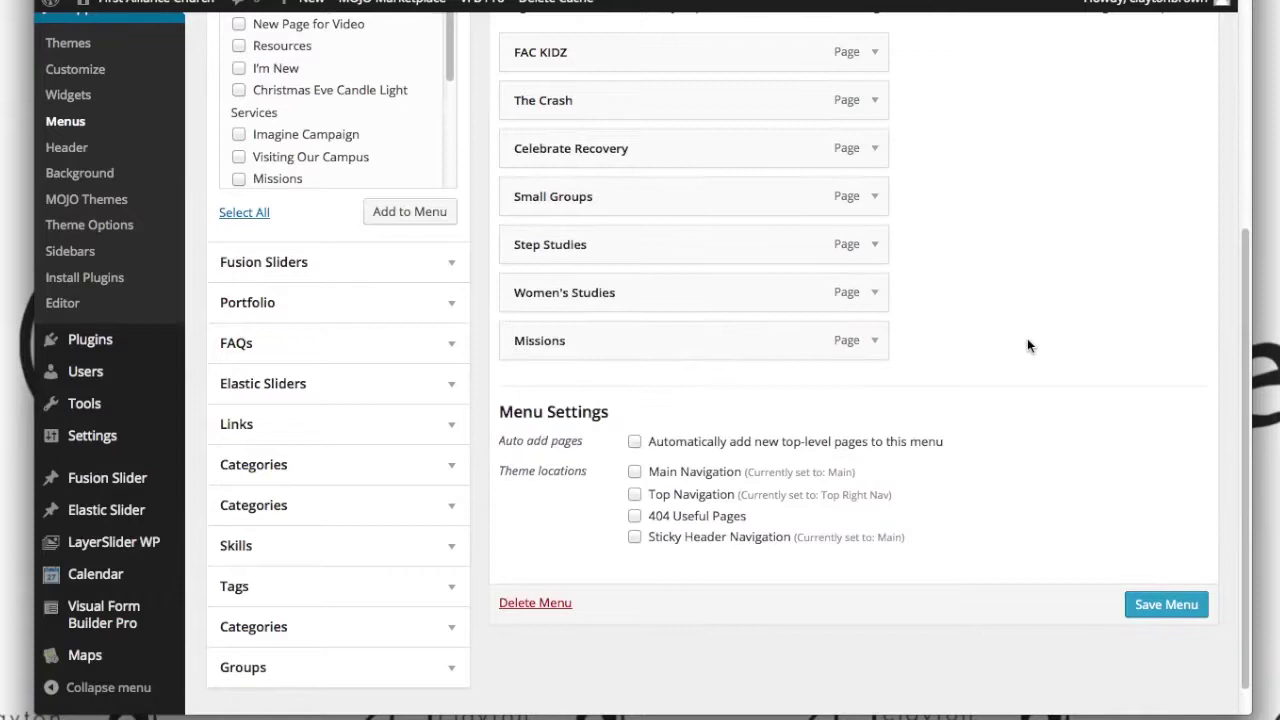
Step: Add the I'm New page to the Connect menu
scroll(1027, 338, "up", 4)
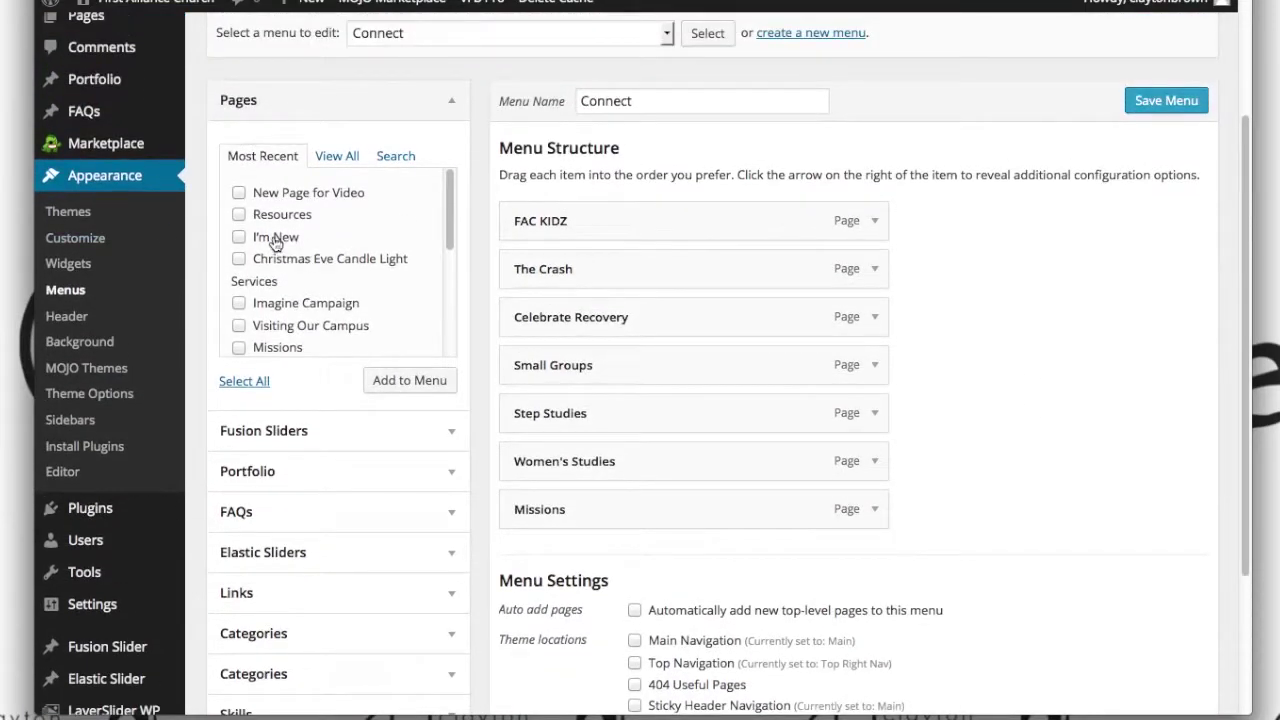
left_click(258, 238)
left_click(402, 386)
scroll(917, 384, "down", 1)
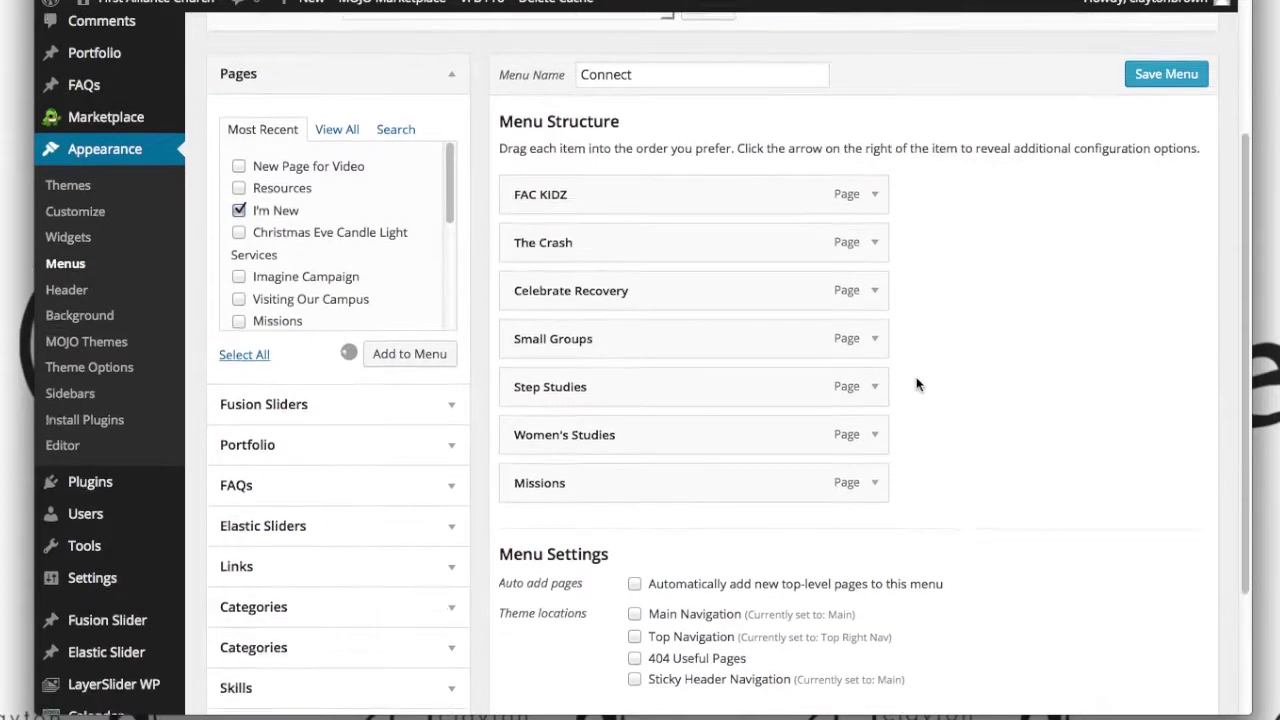
scroll(917, 384, "down", 2)
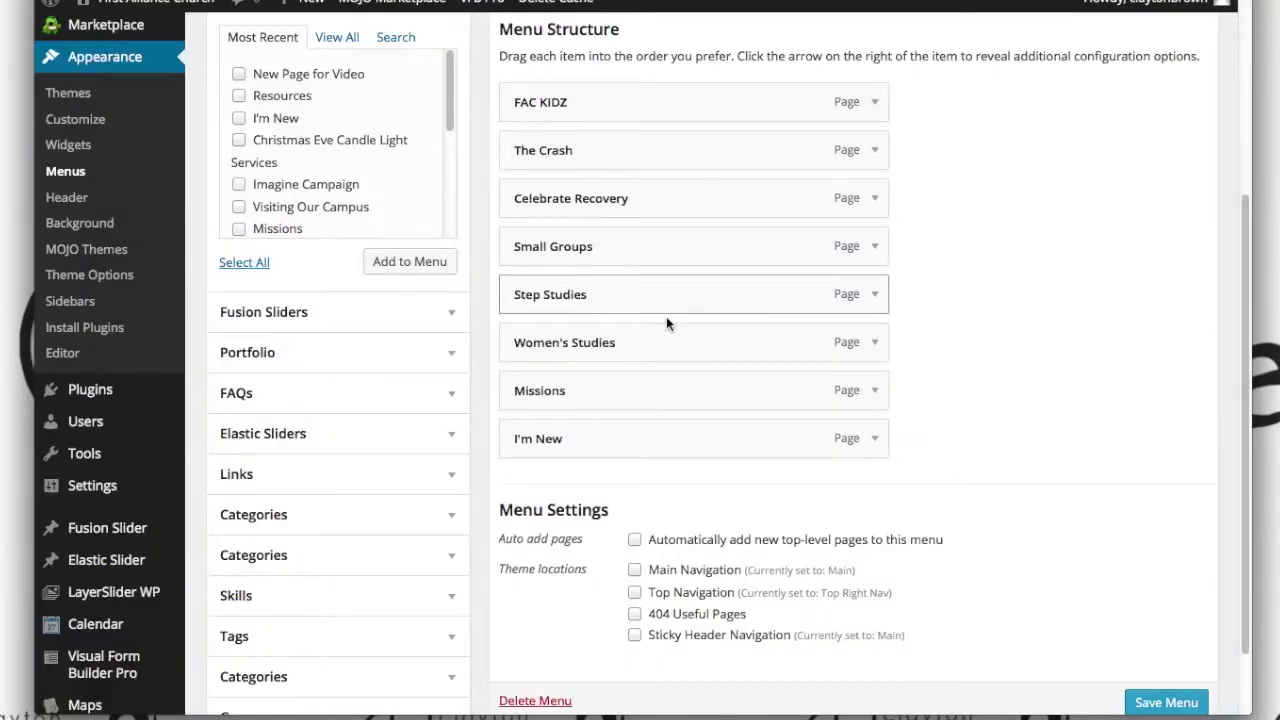
Step: Move the I'm New item above FAC KIDZ at the start of the Connect menu and save the menu
left_click_drag(596, 453, 586, 100)
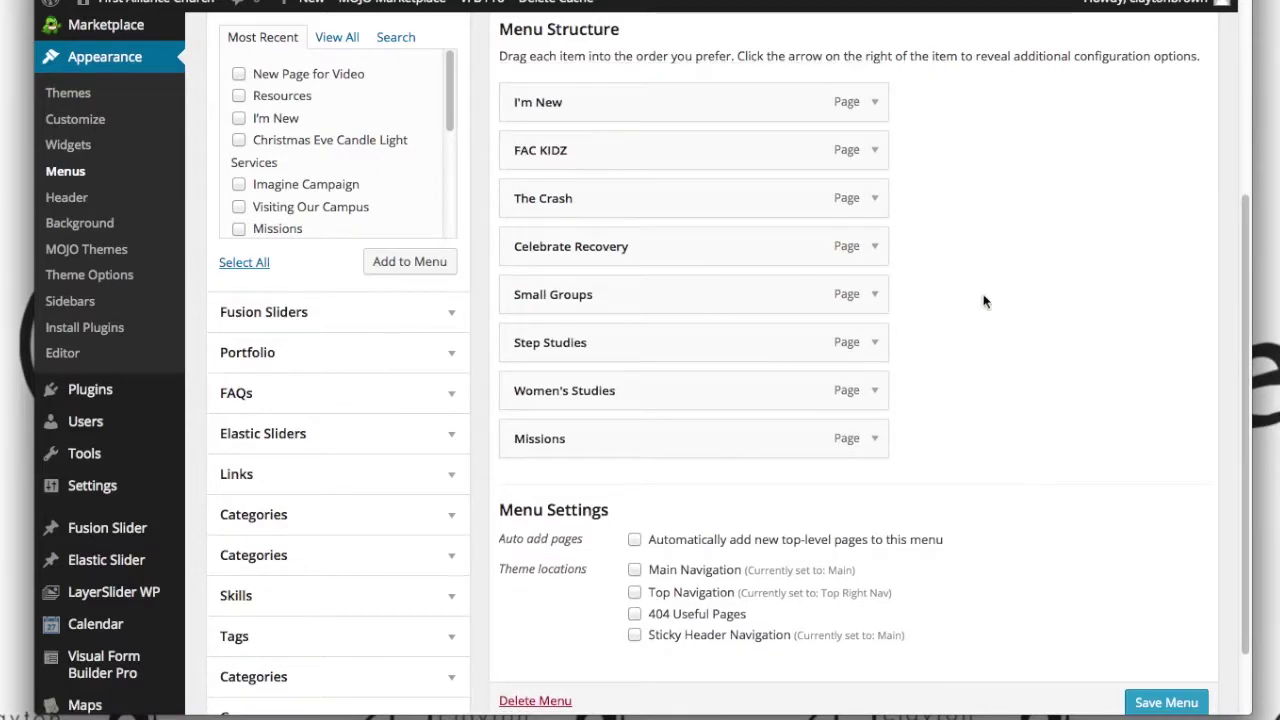
scroll(997, 338, "down", 1)
scroll(997, 339, "up", 1)
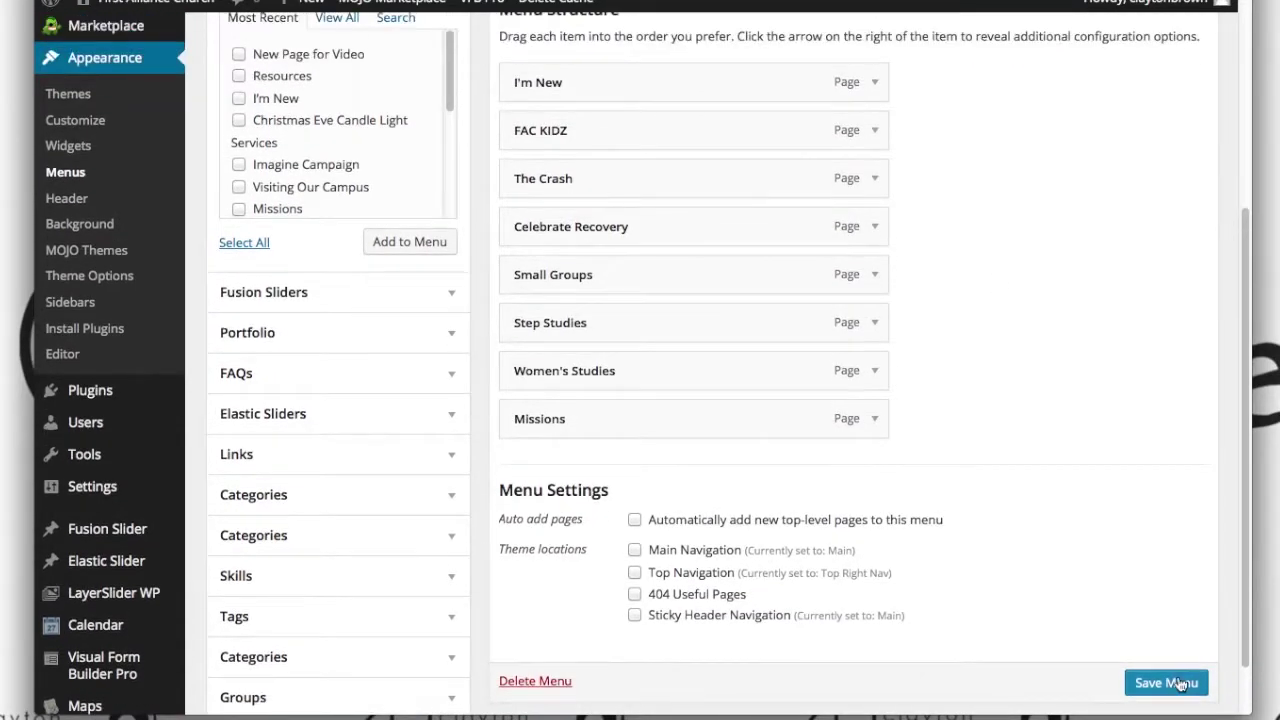
left_click(1170, 683)
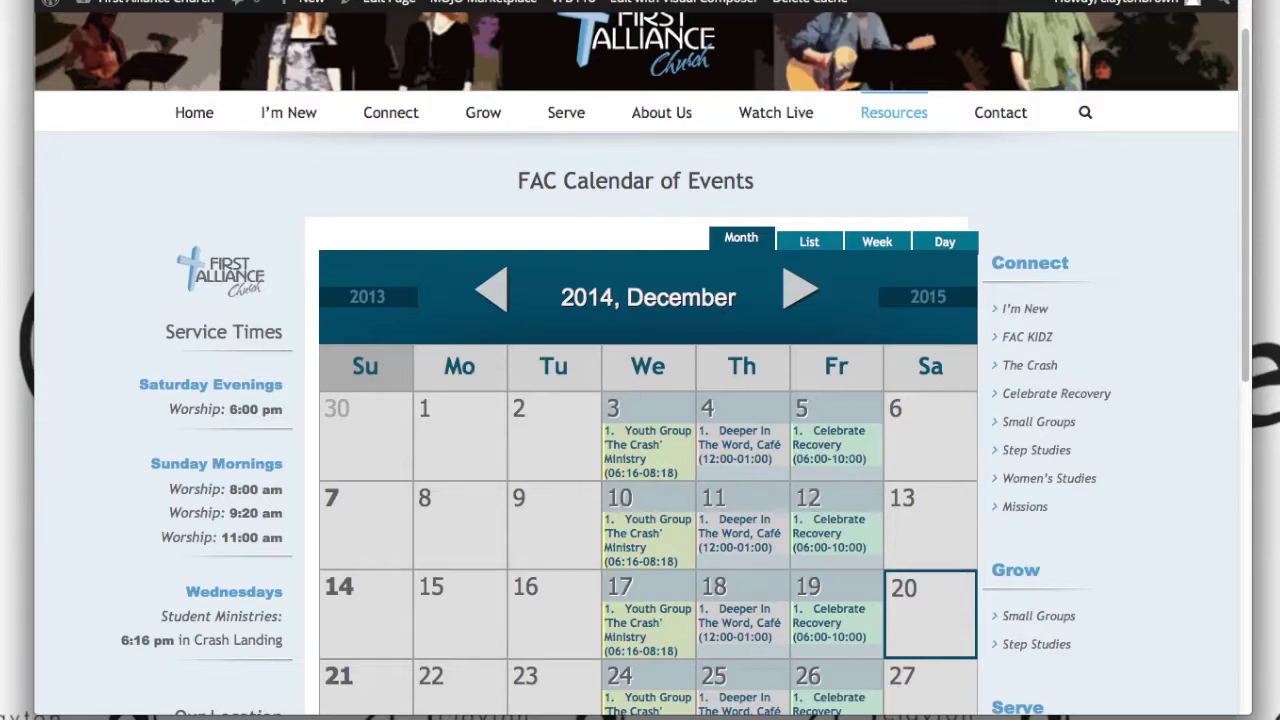
Step: Review the Connect, Grow and Serve menus, E-Giving button and Facebook box in the live calendar page's sidebar
scroll(1035, 210, "down", 5)
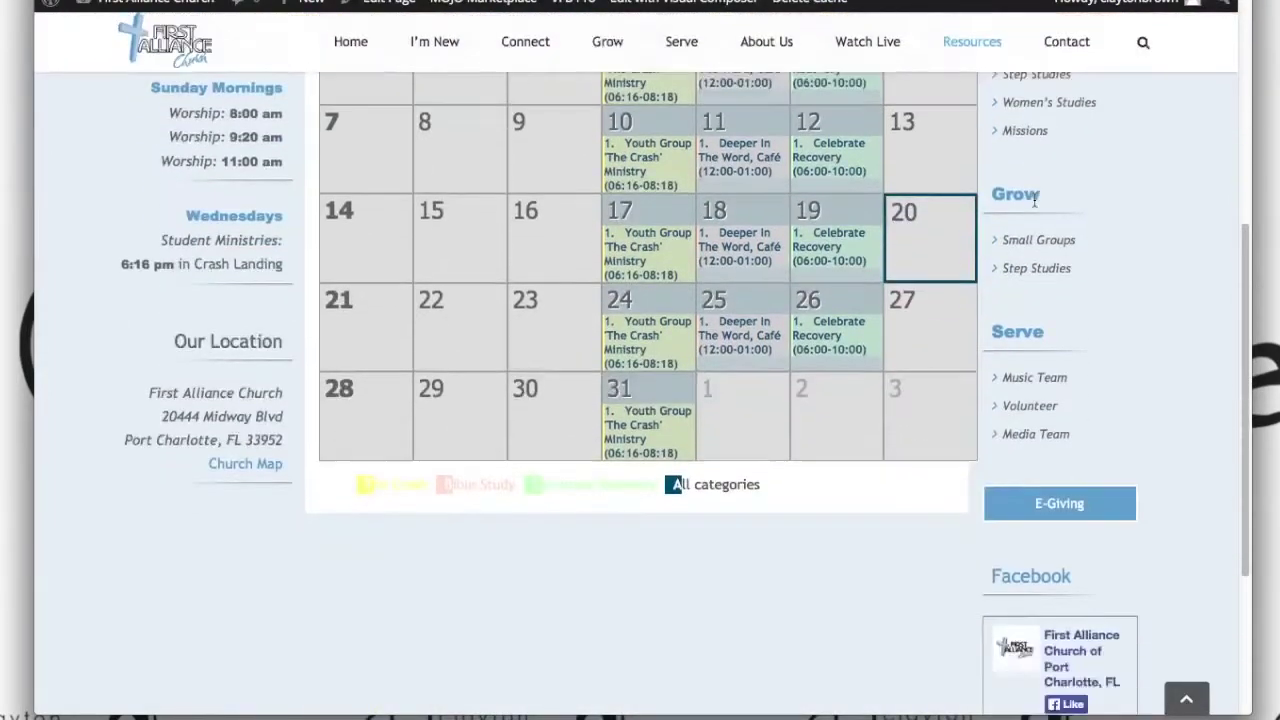
scroll(1005, 295, "up", 1)
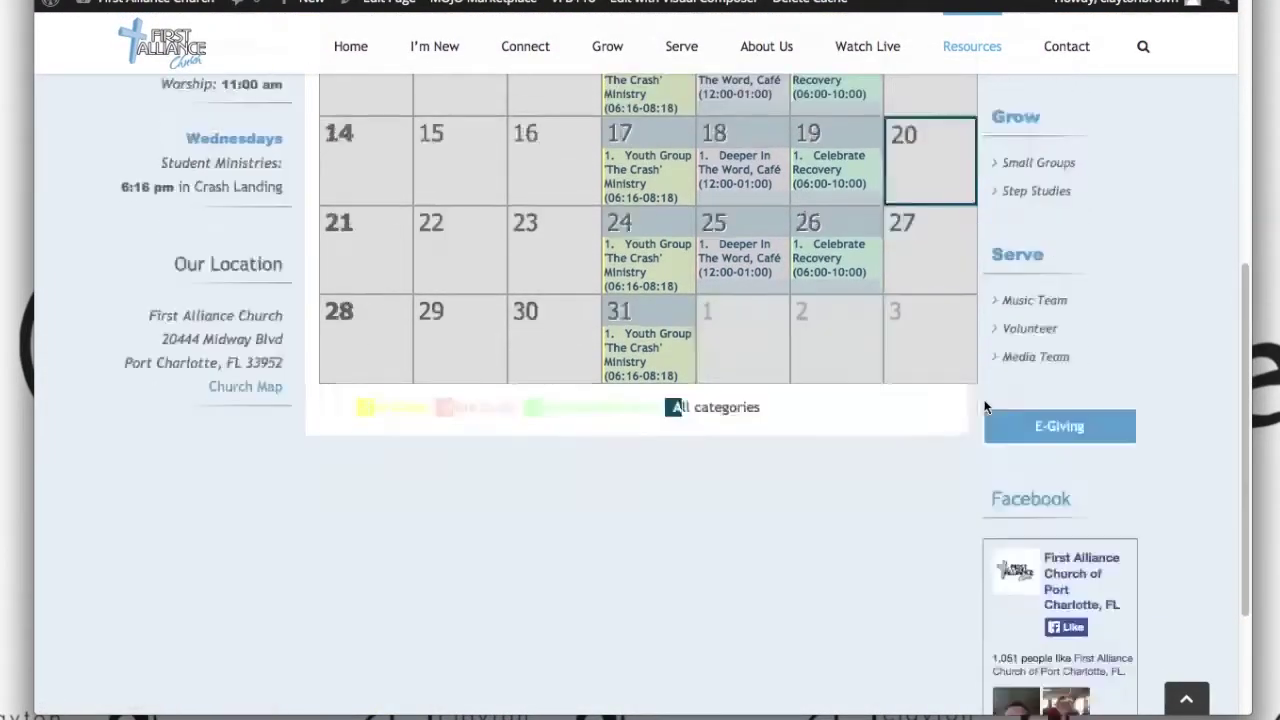
scroll(985, 405, "down", 2)
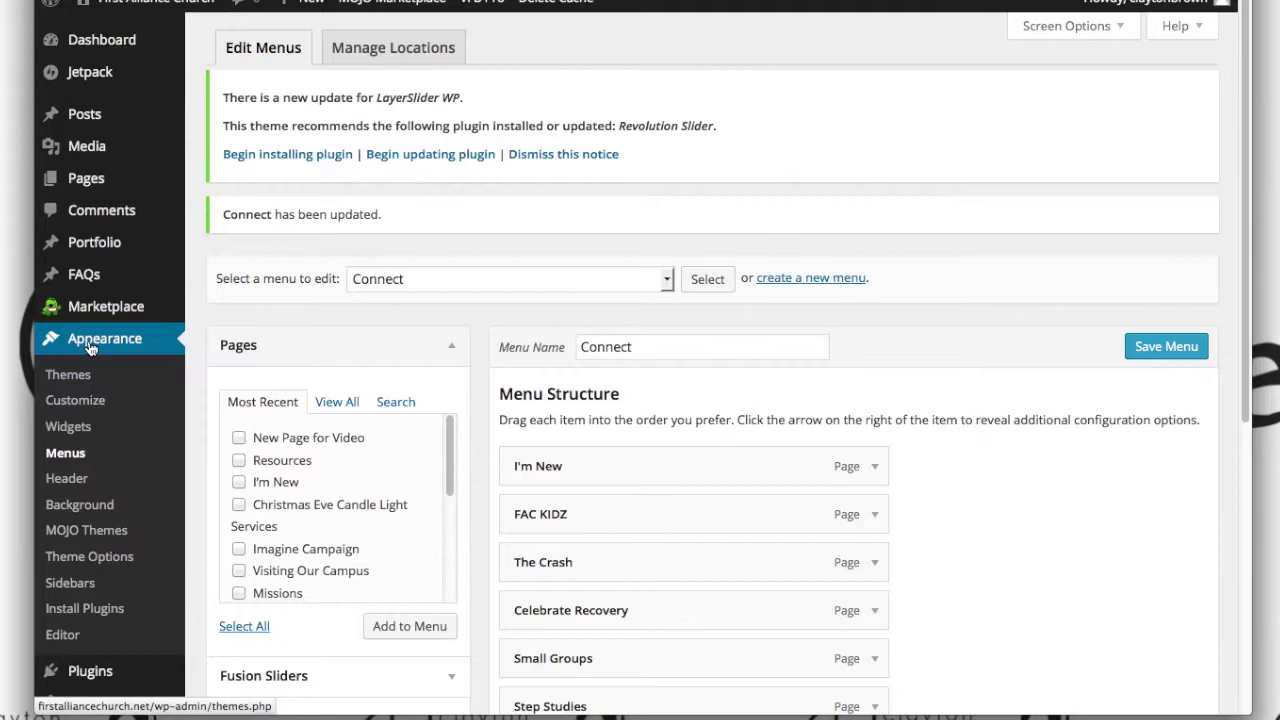
Step: Return to the widgets page and open the untitled Text widget in the Right FAC Side Bar to review its E-Giving link code
left_click(70, 428)
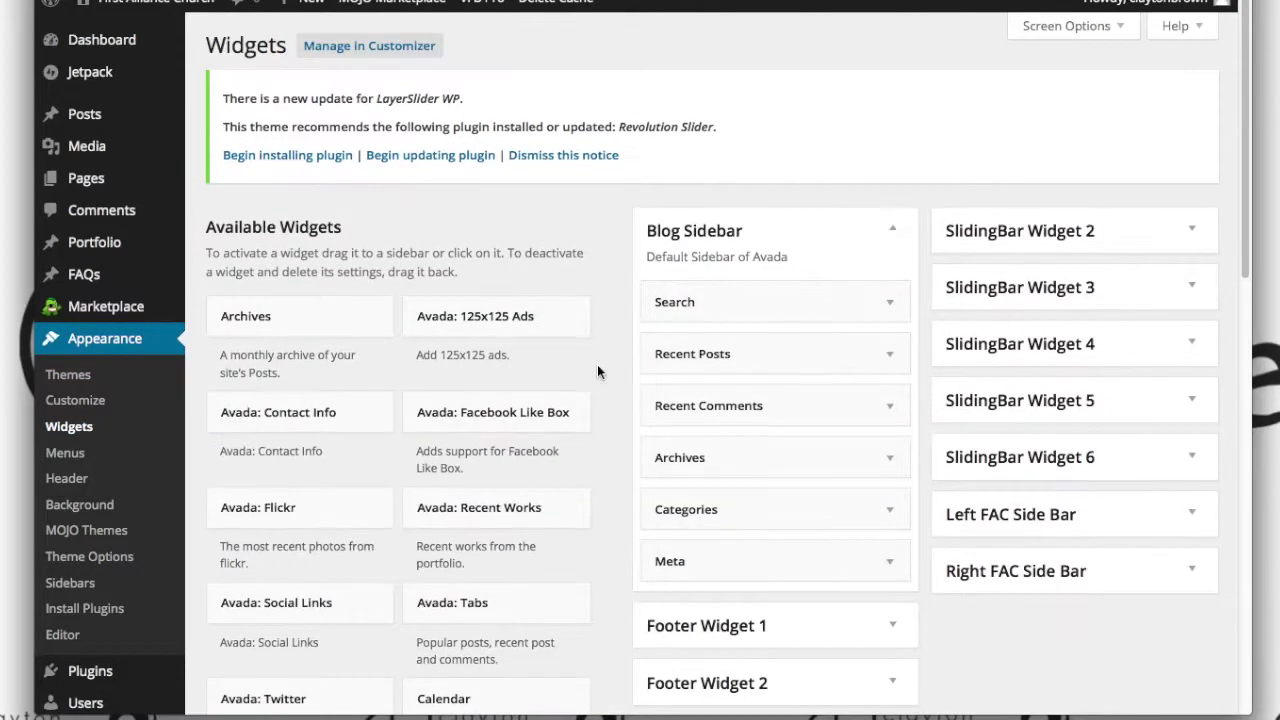
left_click(1196, 577)
scroll(1178, 578, "down", 5)
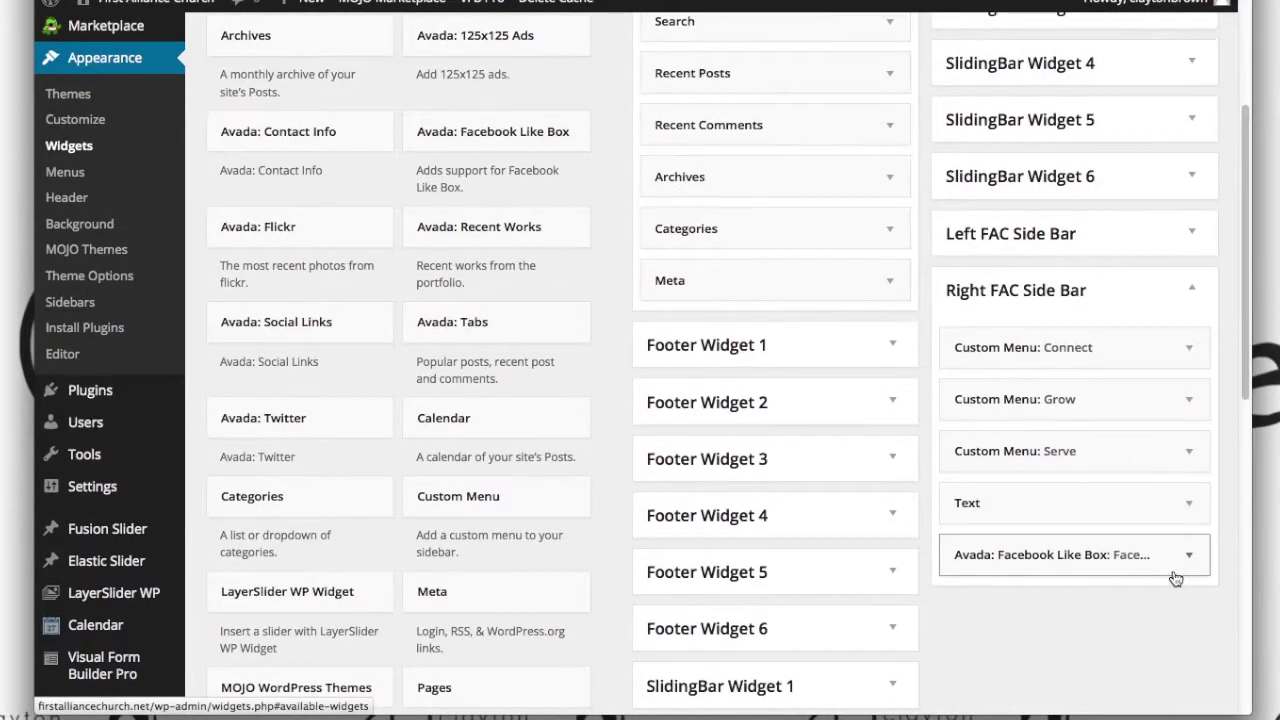
left_click(1190, 505)
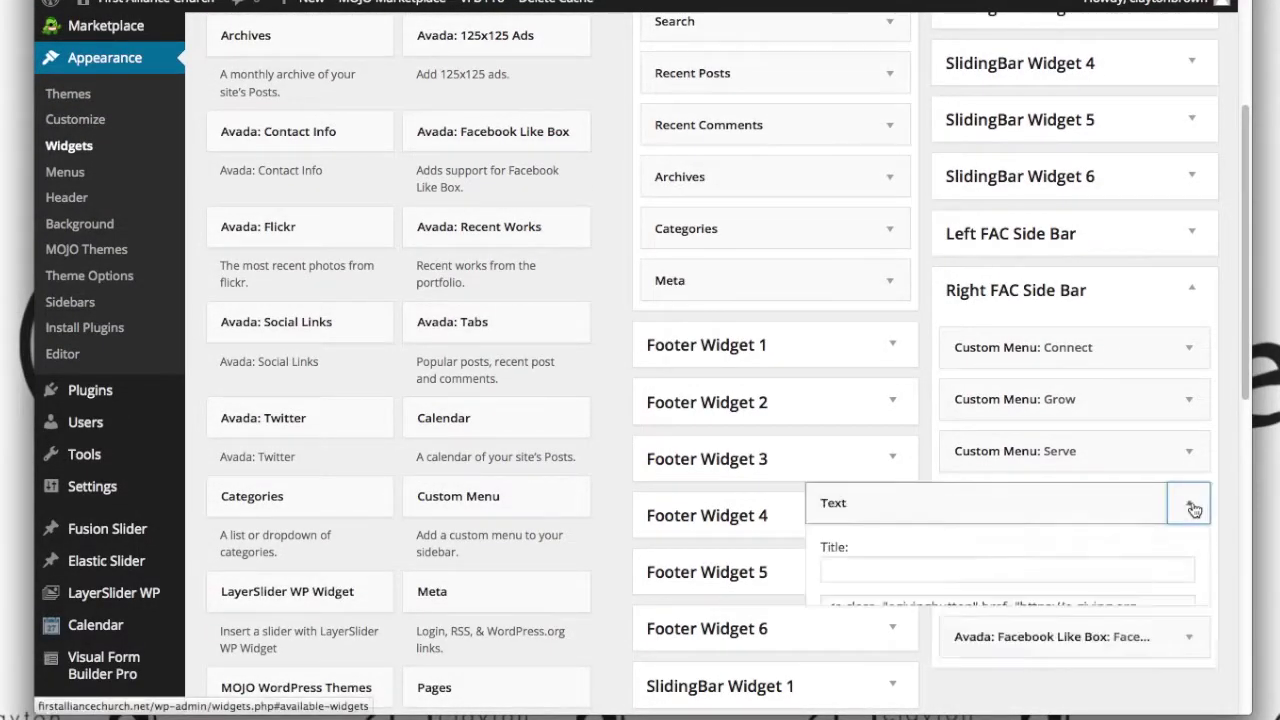
scroll(1193, 510, "down", 2)
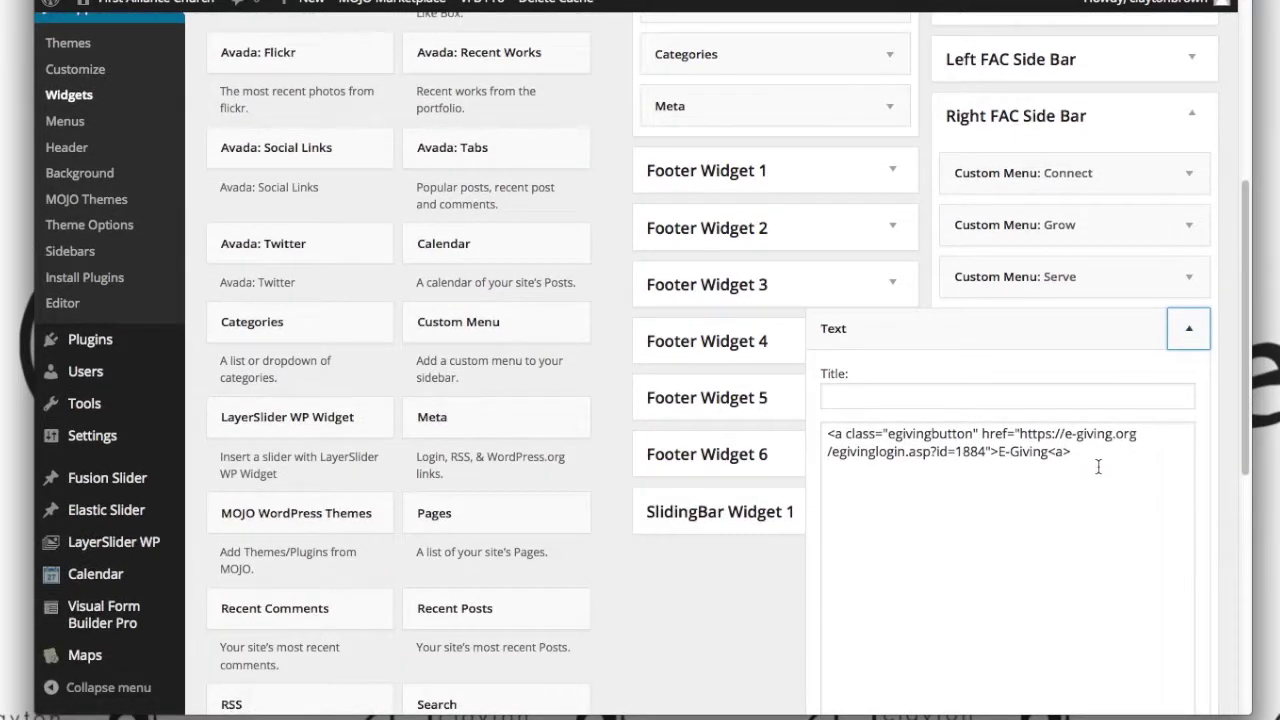
scroll(1098, 466, "up", 1)
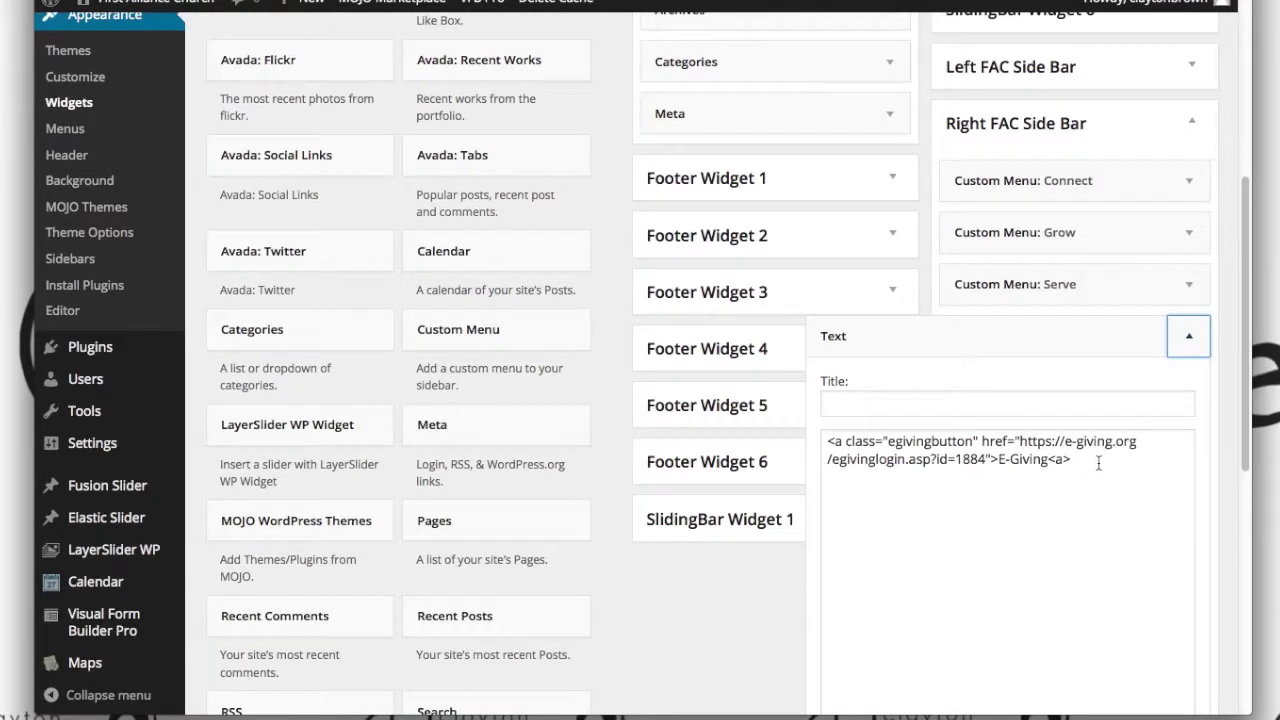
Step: Compare the Text widget's E-Giving link code with the E-Giving button on the live calendar page and collapse the widget
left_click_drag(848, 443, 1047, 460)
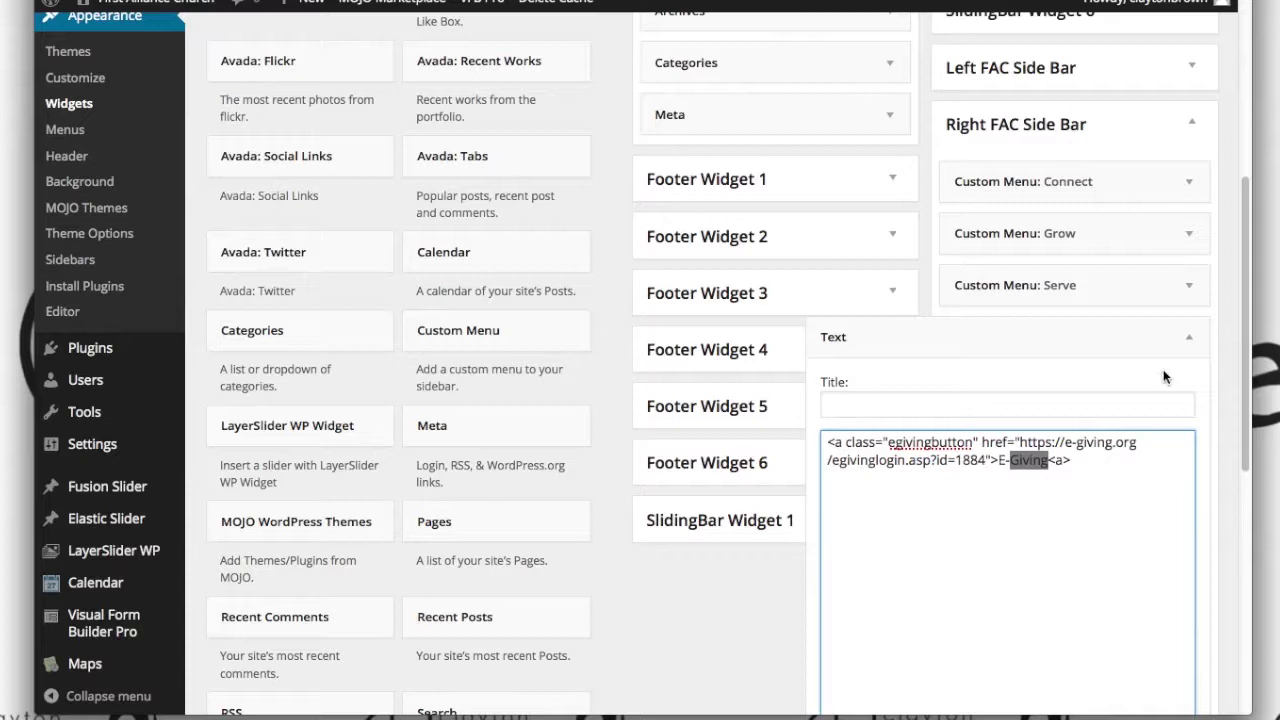
left_click(880, 404)
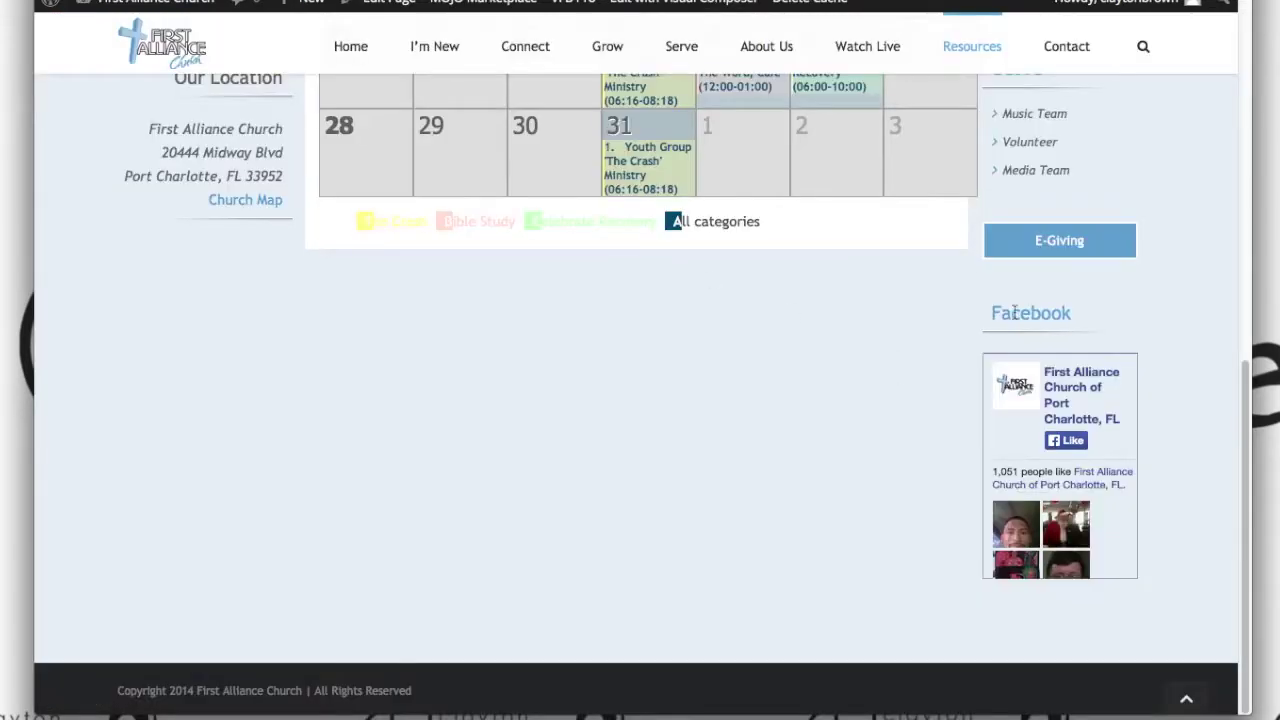
scroll(1014, 313, "up", 1)
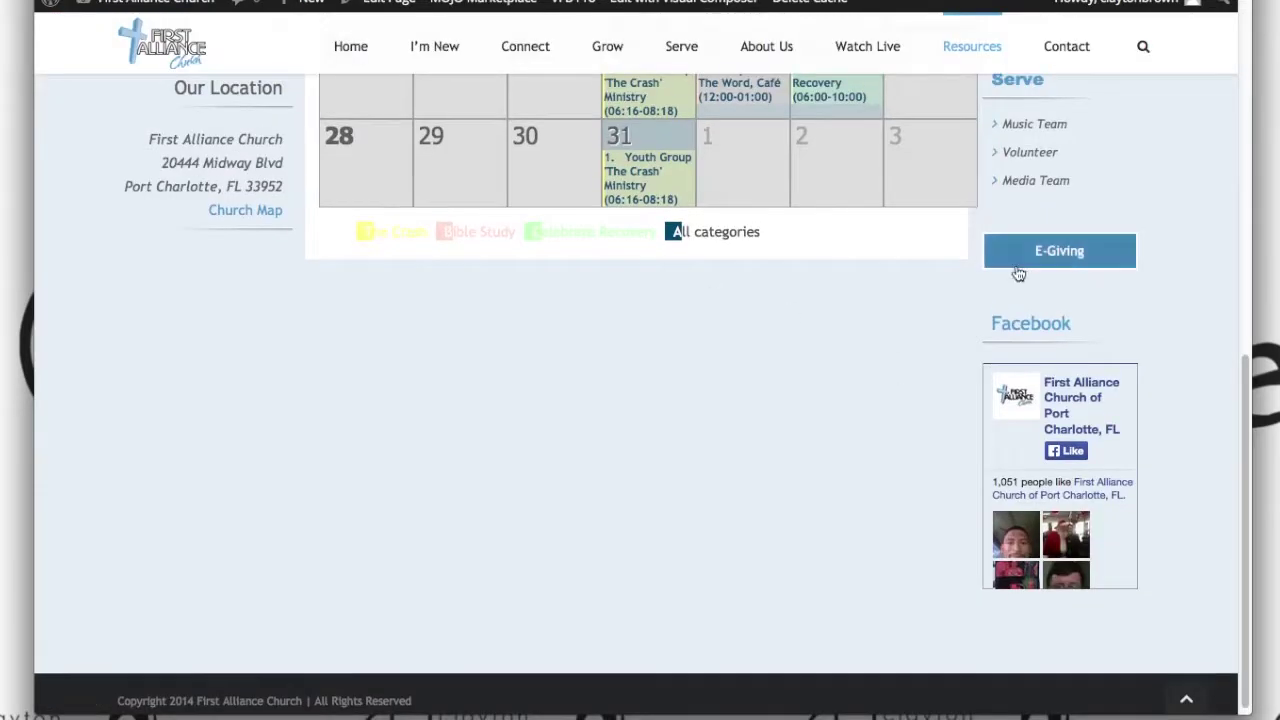
key("super+shift+4")
left_click_drag(972, 196, 1144, 234)
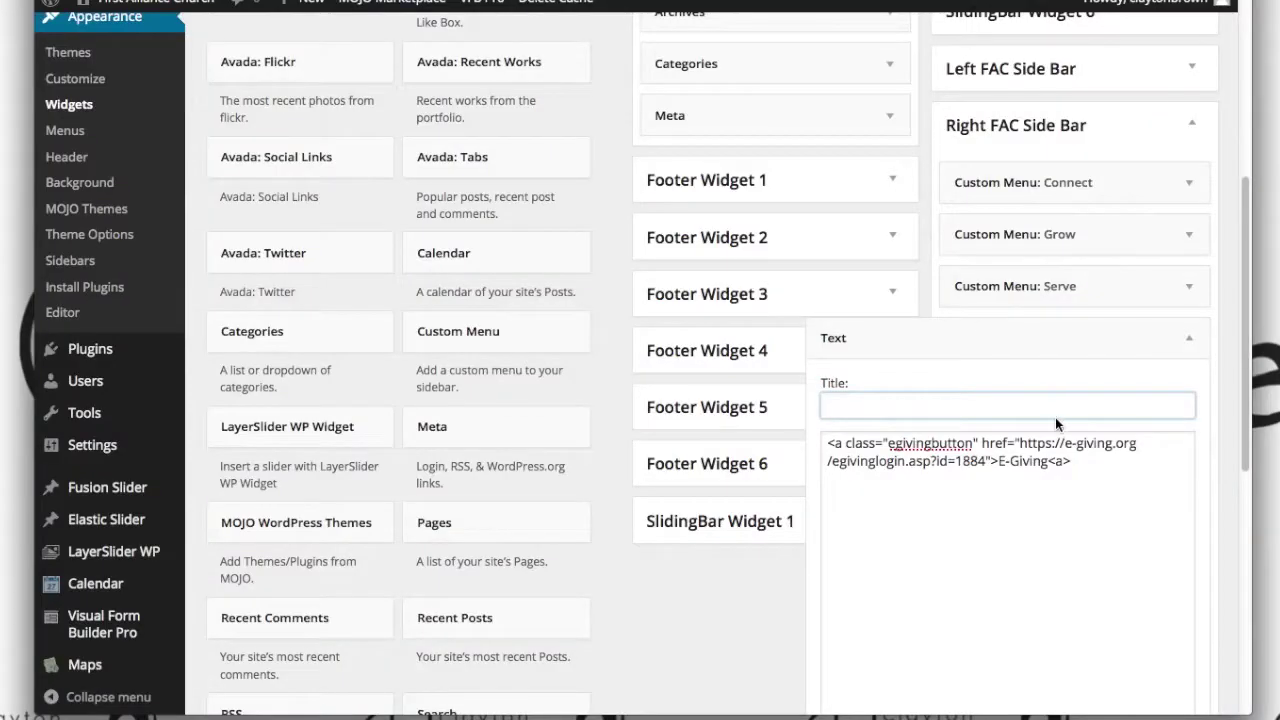
left_click(1189, 338)
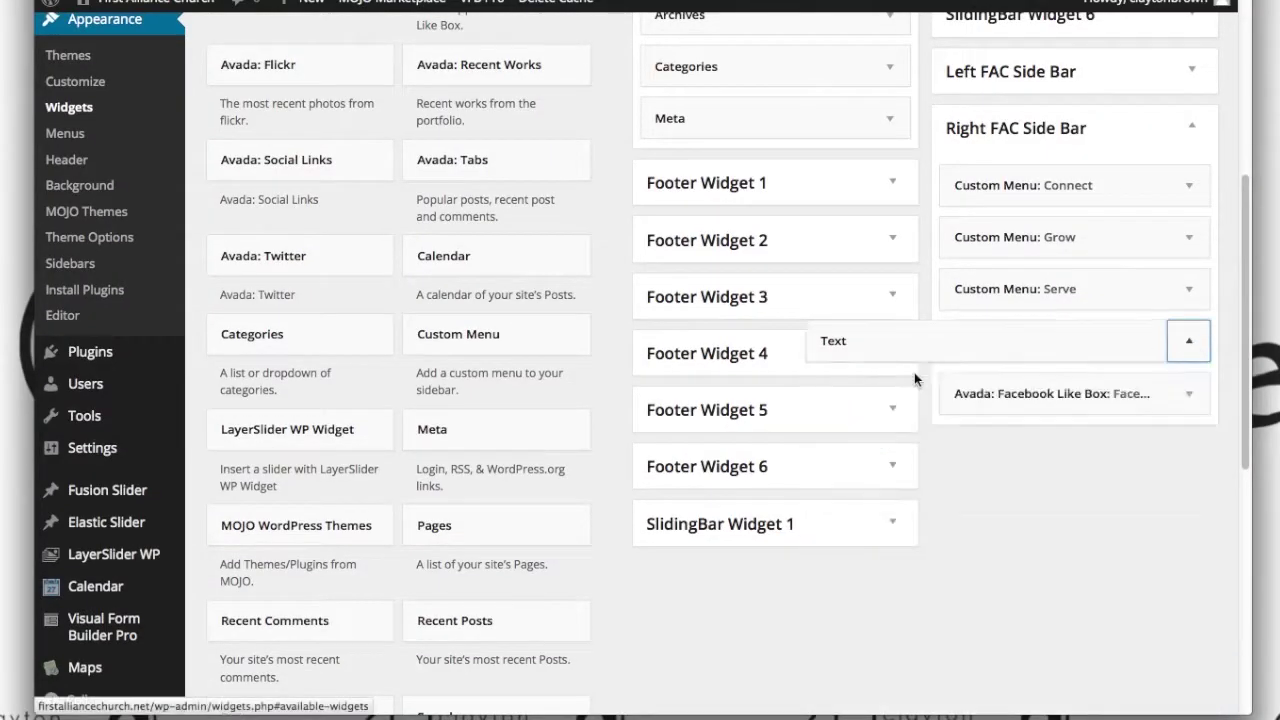
Step: Open the Facebook Like Box widget in the Right FAC Side Bar and review its page URL, width and color scheme settings
left_click(1195, 398)
scroll(924, 441, "down", 3)
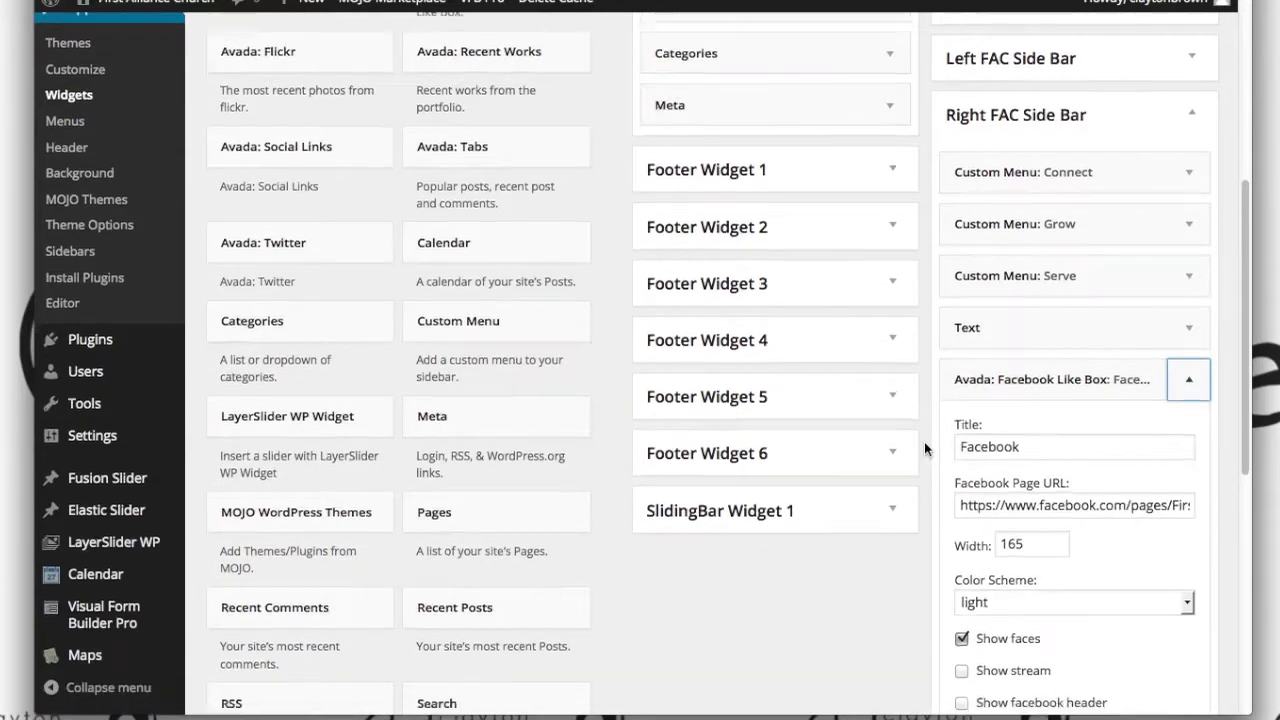
left_click_drag(1030, 414, 991, 405)
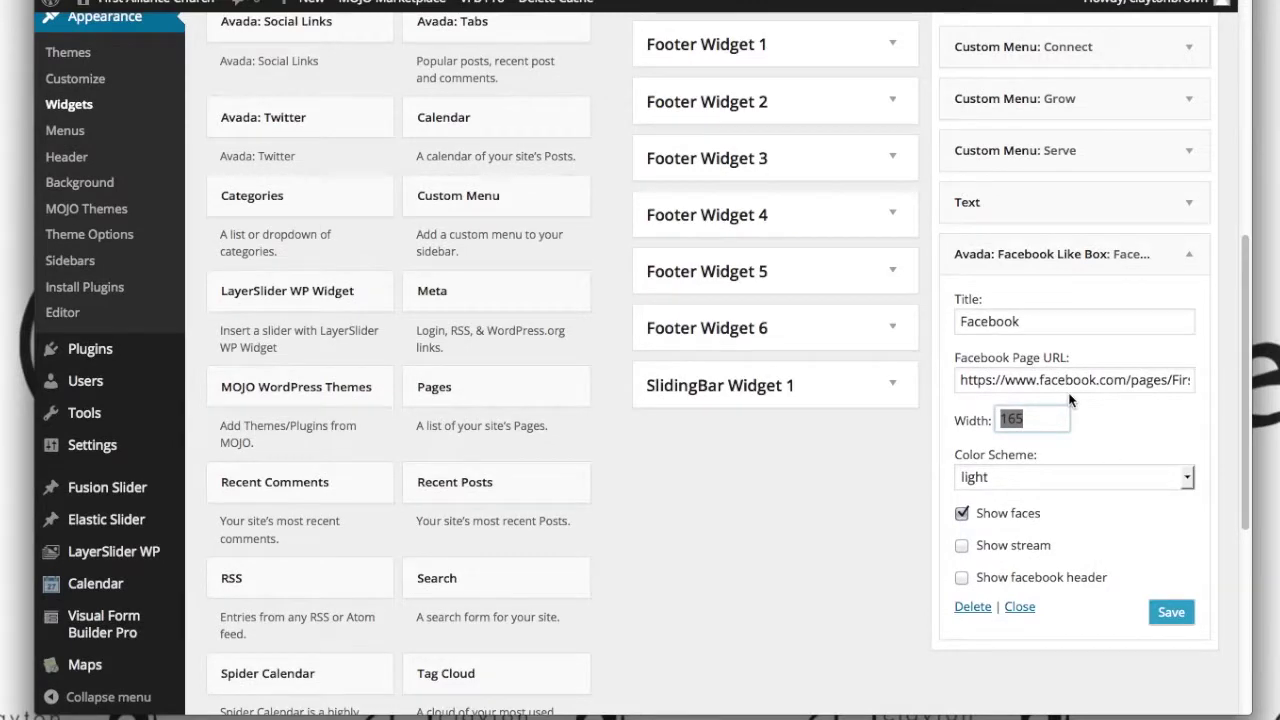
scroll(1069, 400, "down", 1)
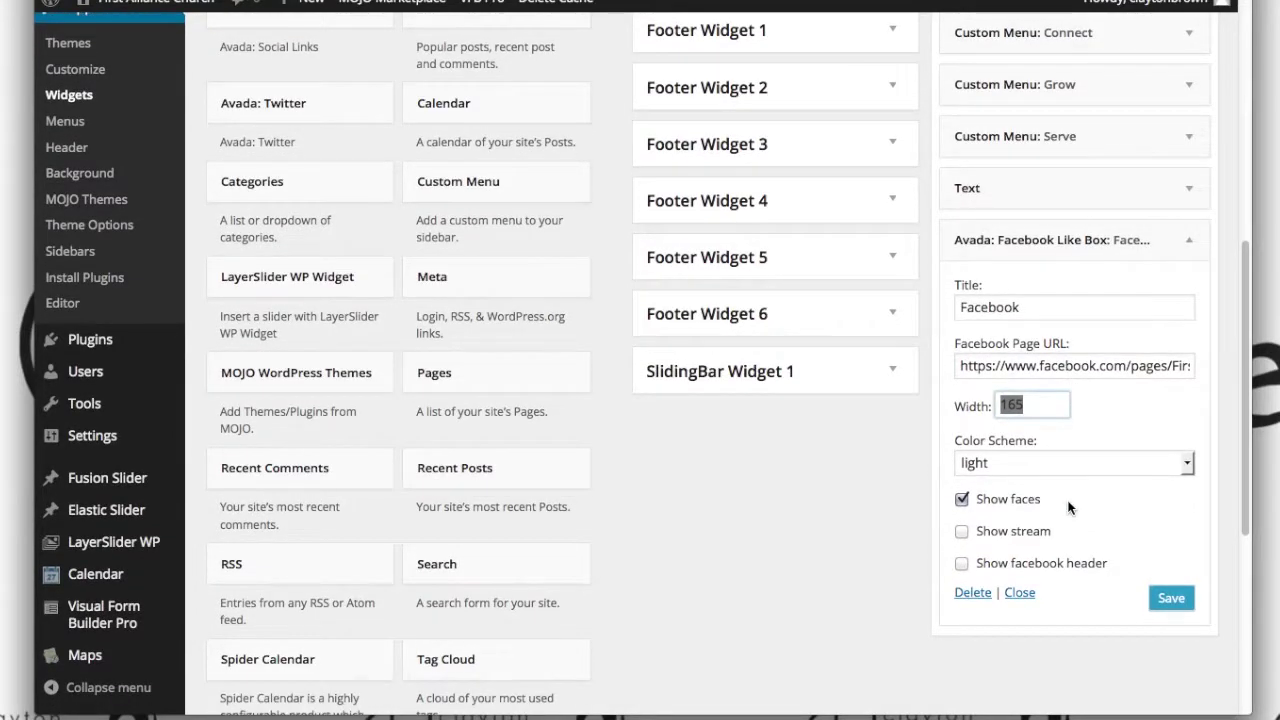
left_click(1078, 462)
left_click(1078, 462)
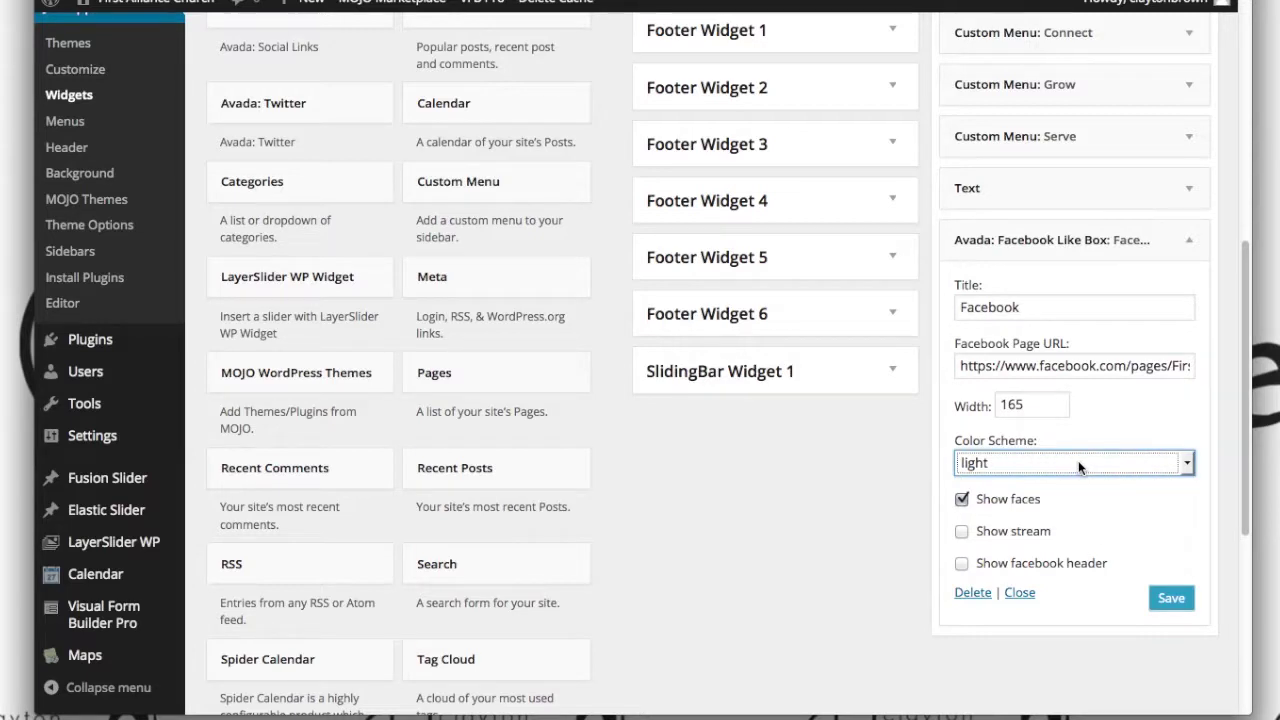
Step: Enable Show facebook header and Show stream in the Facebook Like Box widget, save it, and check the live calendar page's Facebook box
left_click(1028, 570)
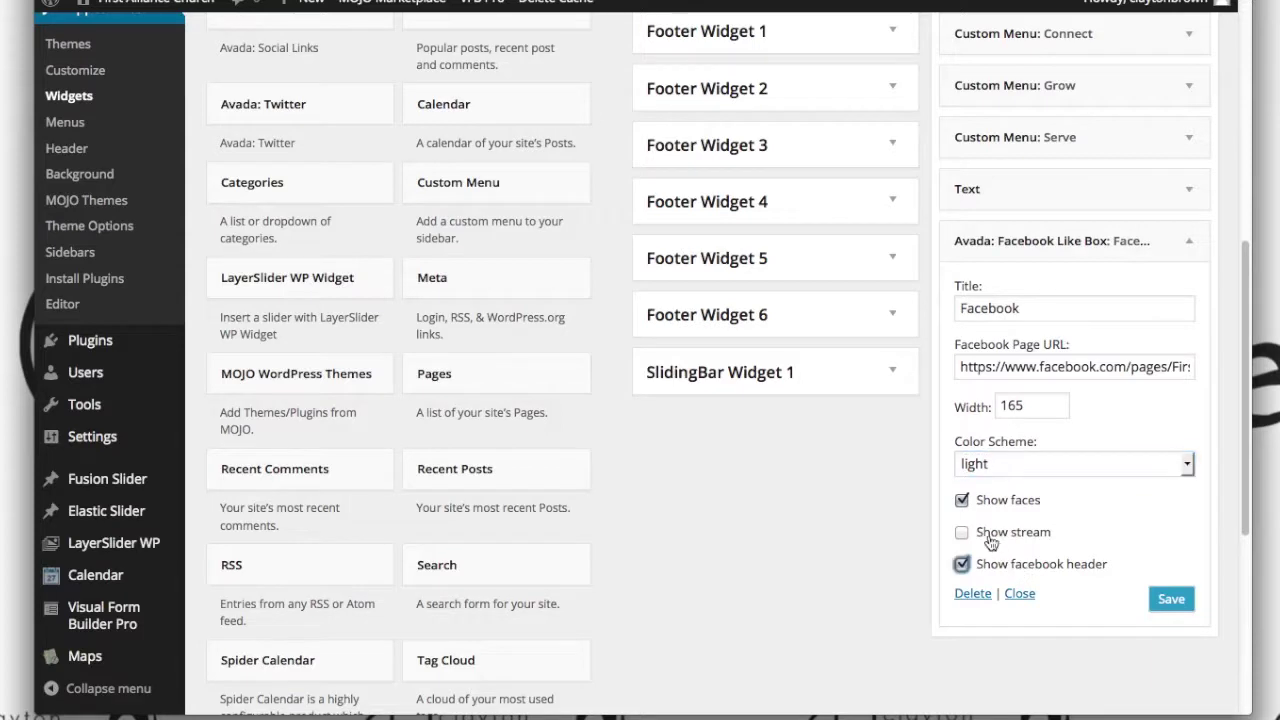
left_click(992, 535)
left_click(1162, 603)
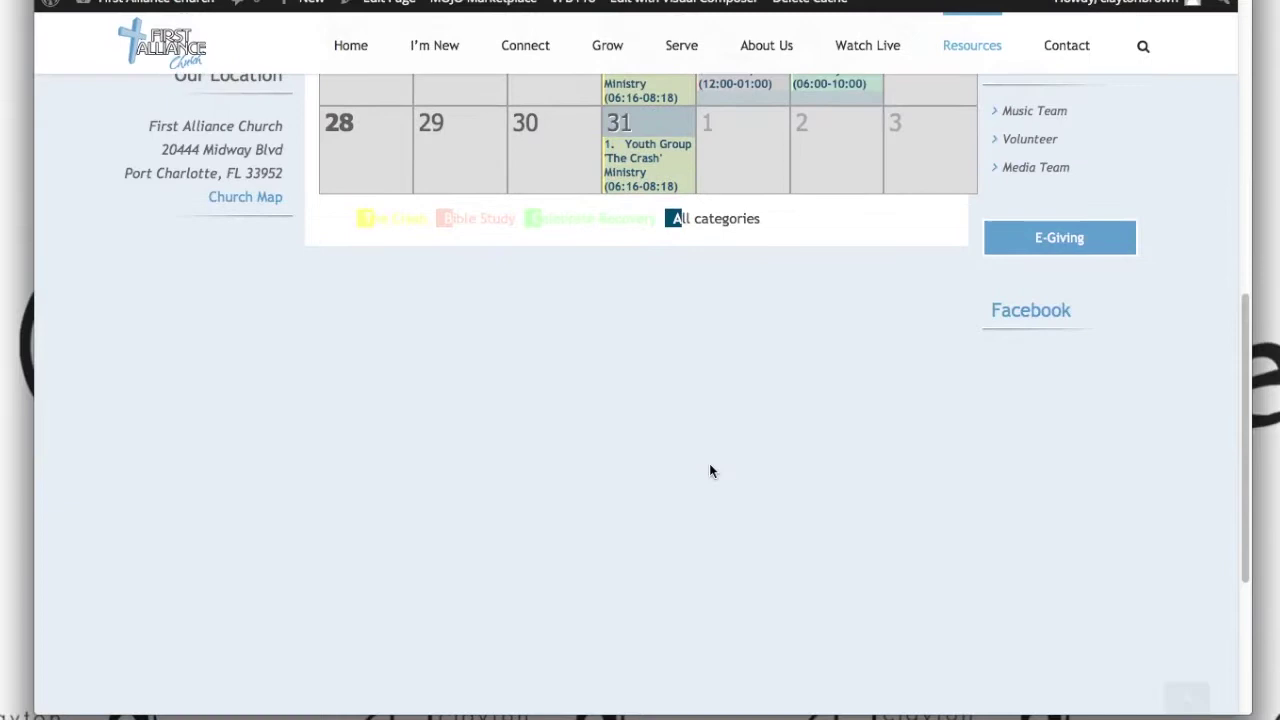
scroll(710, 465, "down", 5)
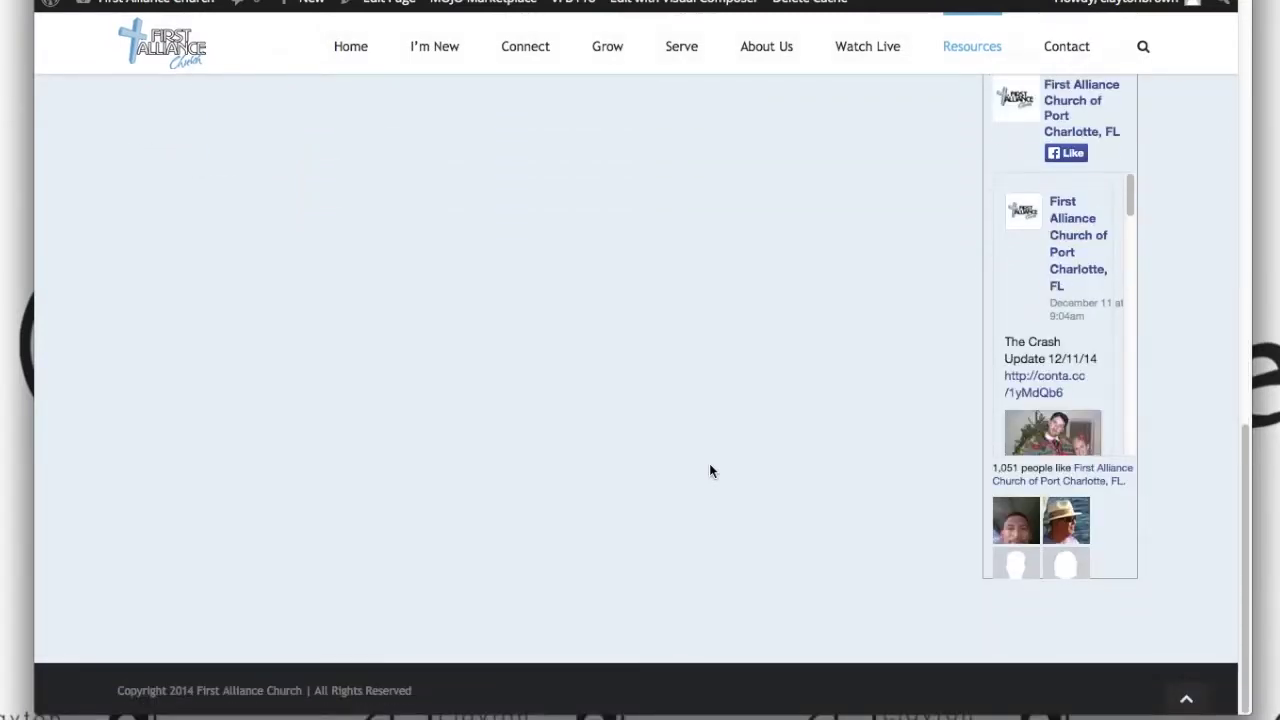
scroll(709, 470, "up", 2)
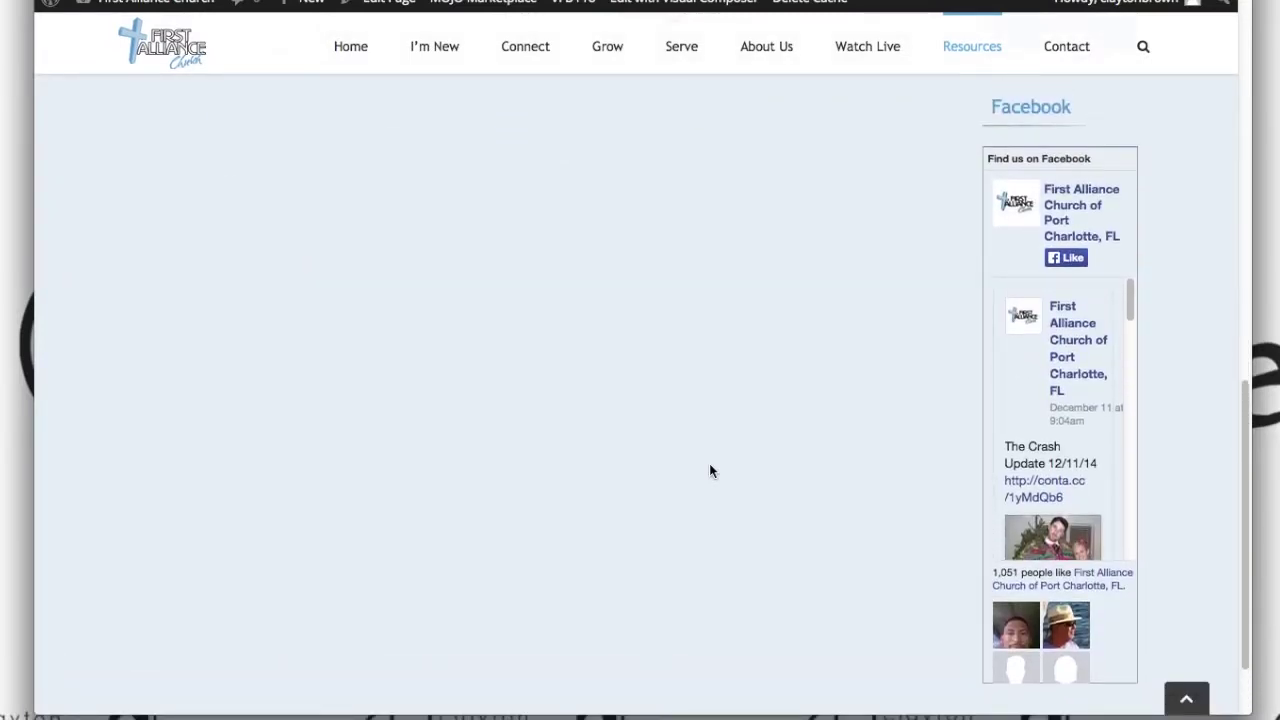
scroll(709, 471, "up", 4)
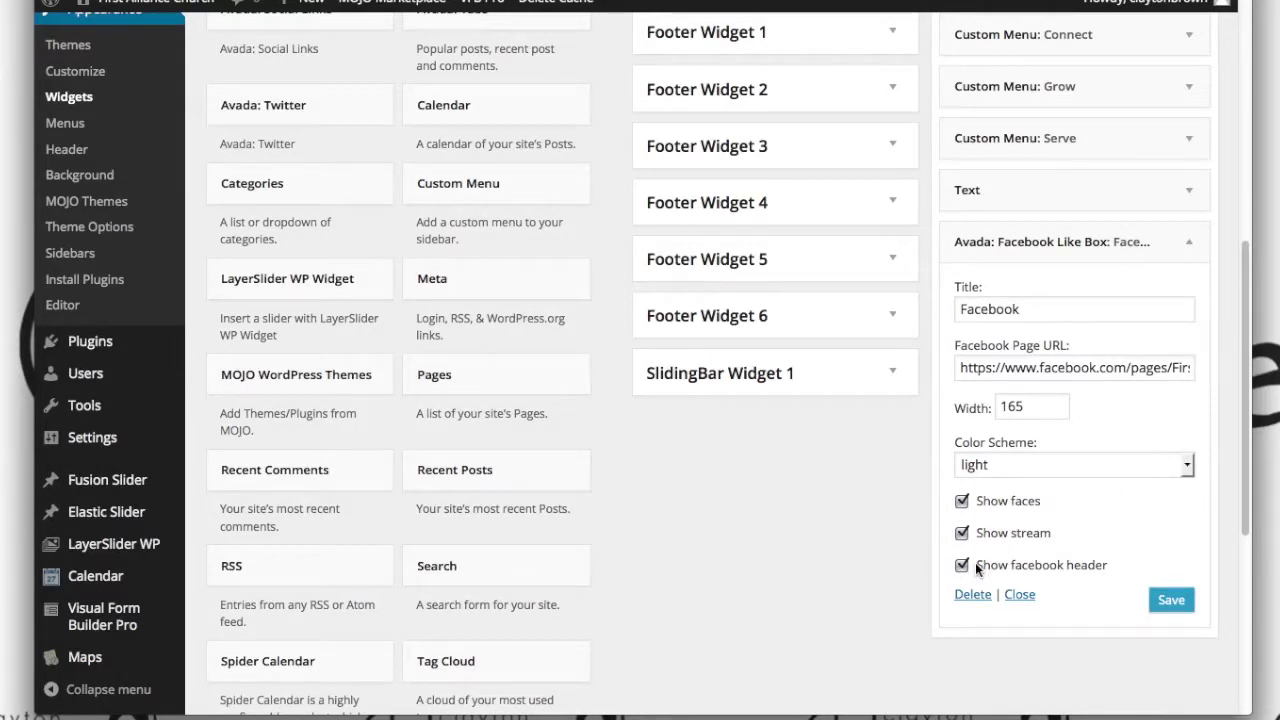
Step: Disable Show stream in the Facebook Like Box widget, save it, and check the Facebook box on the live calendar page
left_click(962, 533)
left_click(1183, 600)
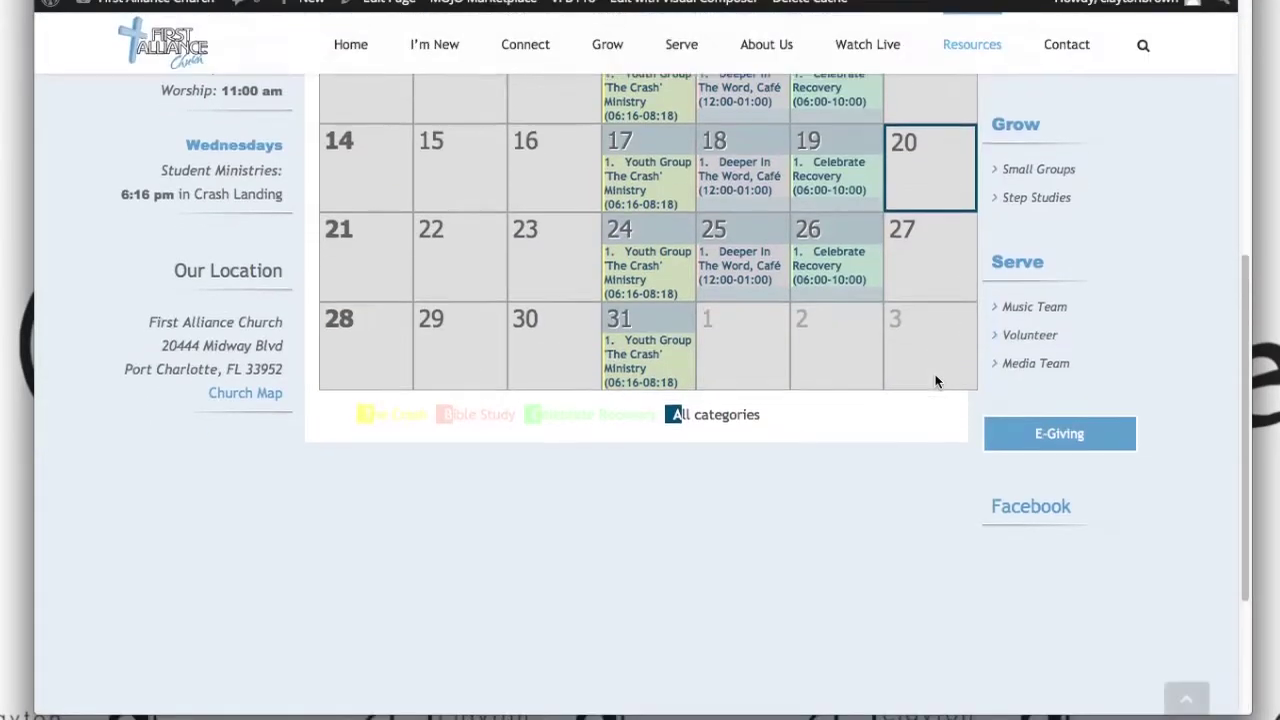
scroll(935, 380, "down", 3)
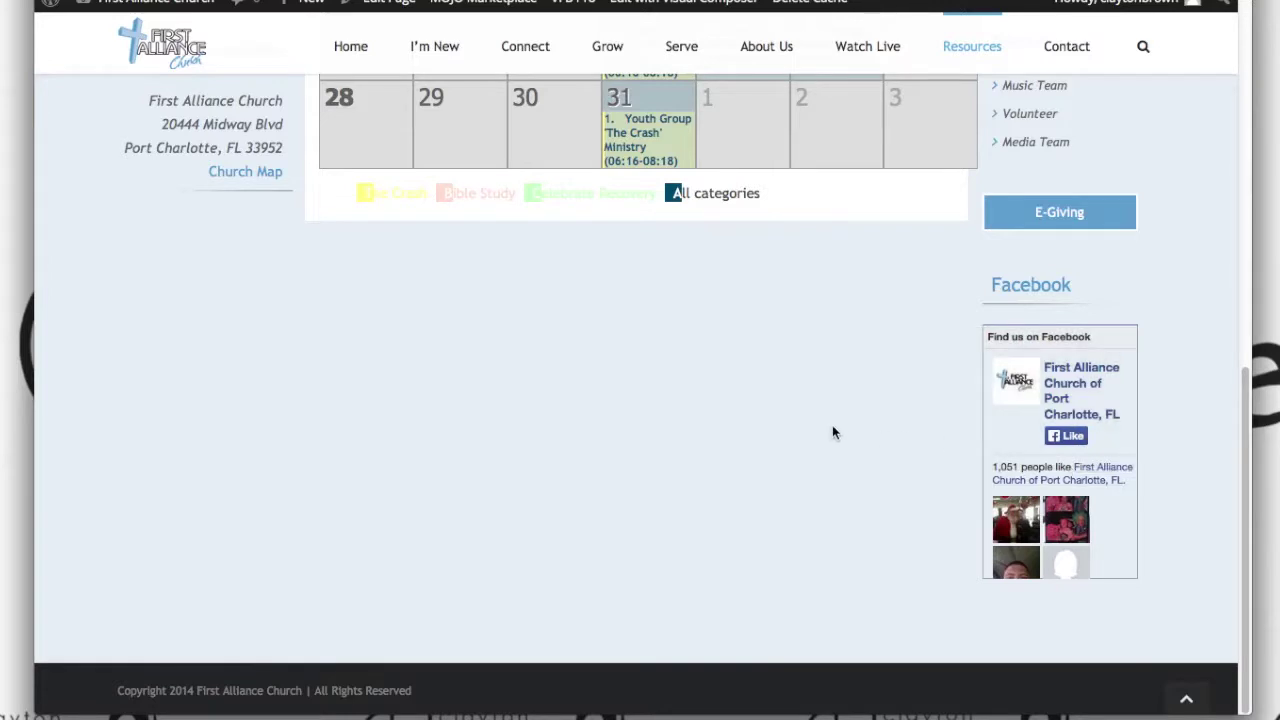
Step: Review the FAC Calendar of Events page from header to calendar, including both the left and right sidebars
scroll(832, 432, "up", 10)
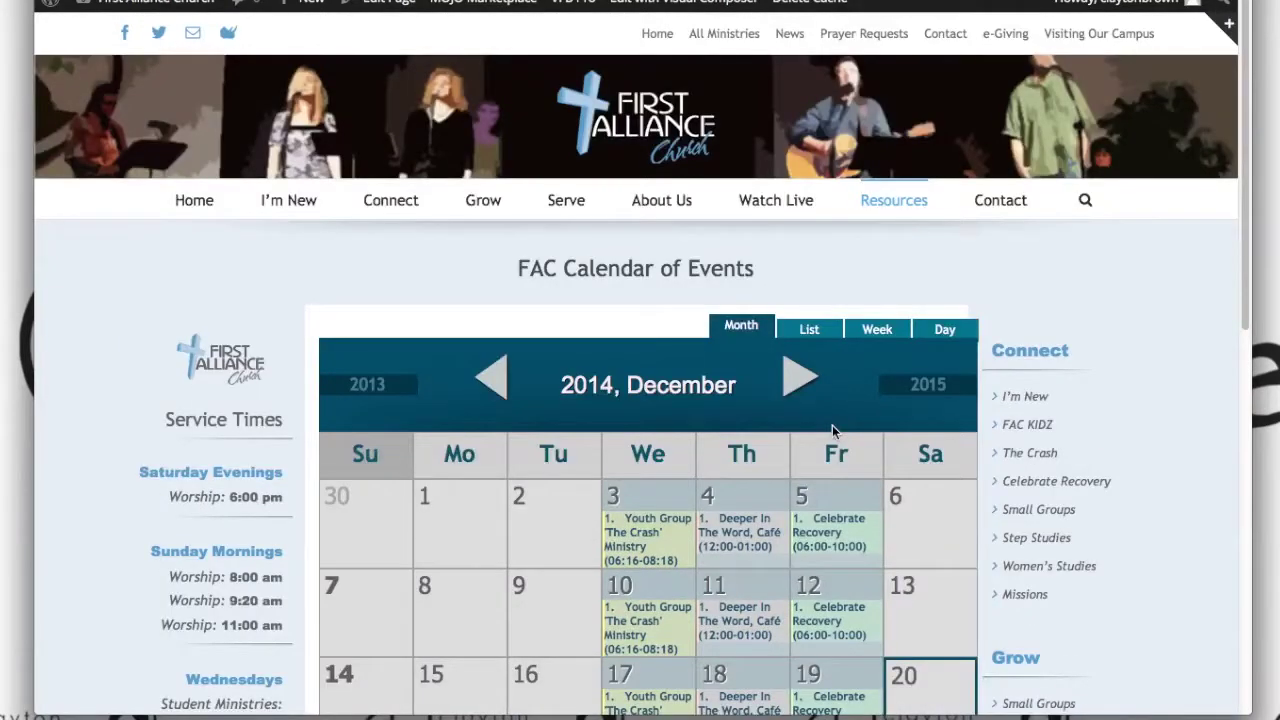
scroll(754, 345, "down", 1)
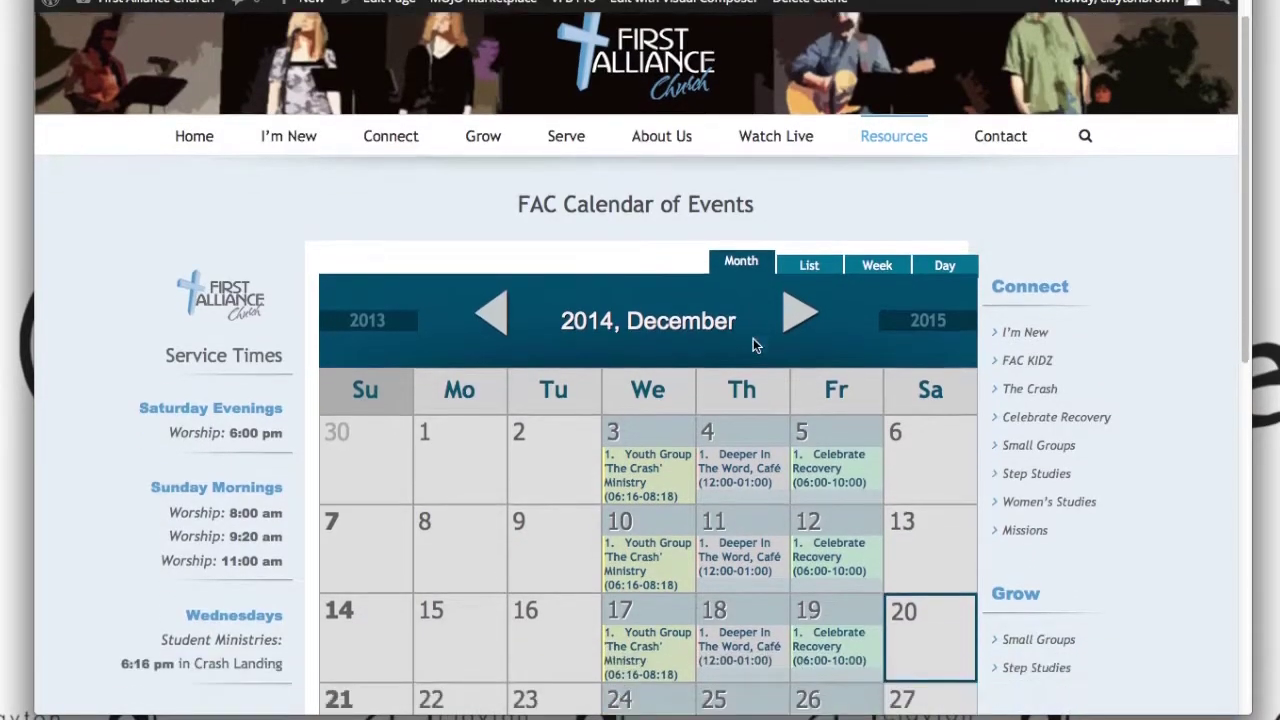
scroll(753, 338, "down", 4)
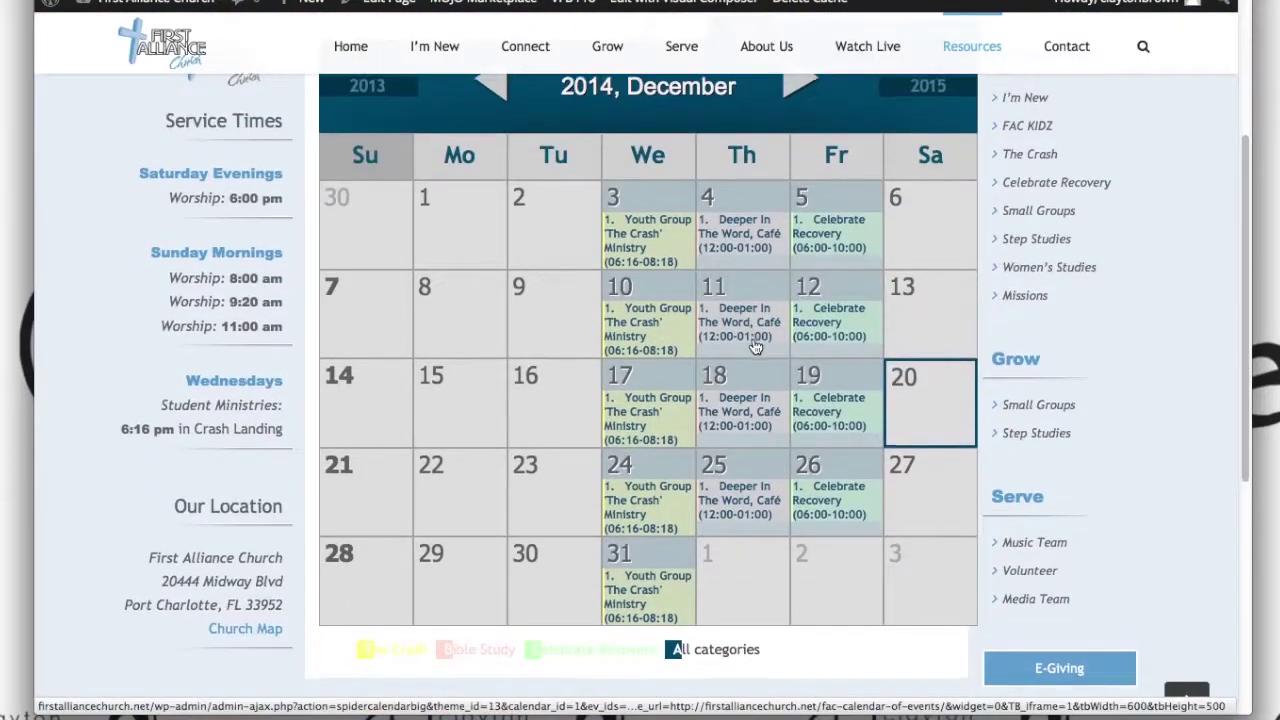
scroll(757, 346, "down", 2)
scroll(785, 375, "up", 1)
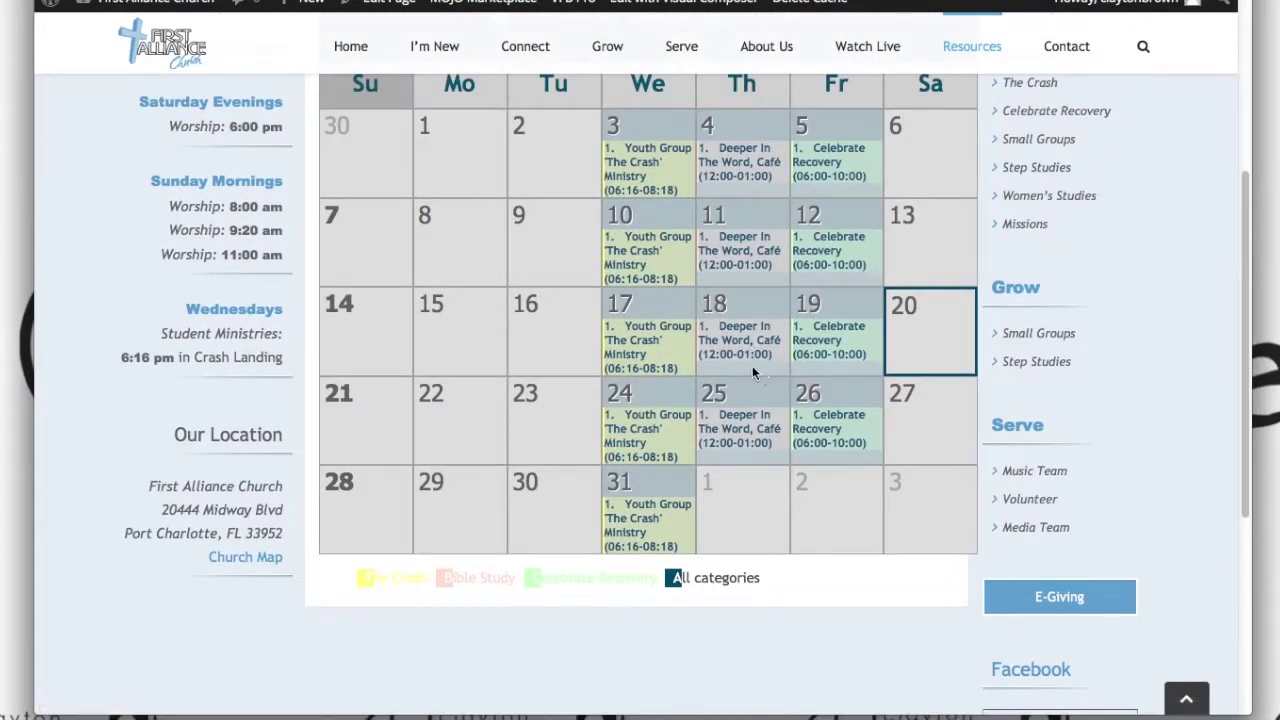
scroll(753, 370, "up", 6)
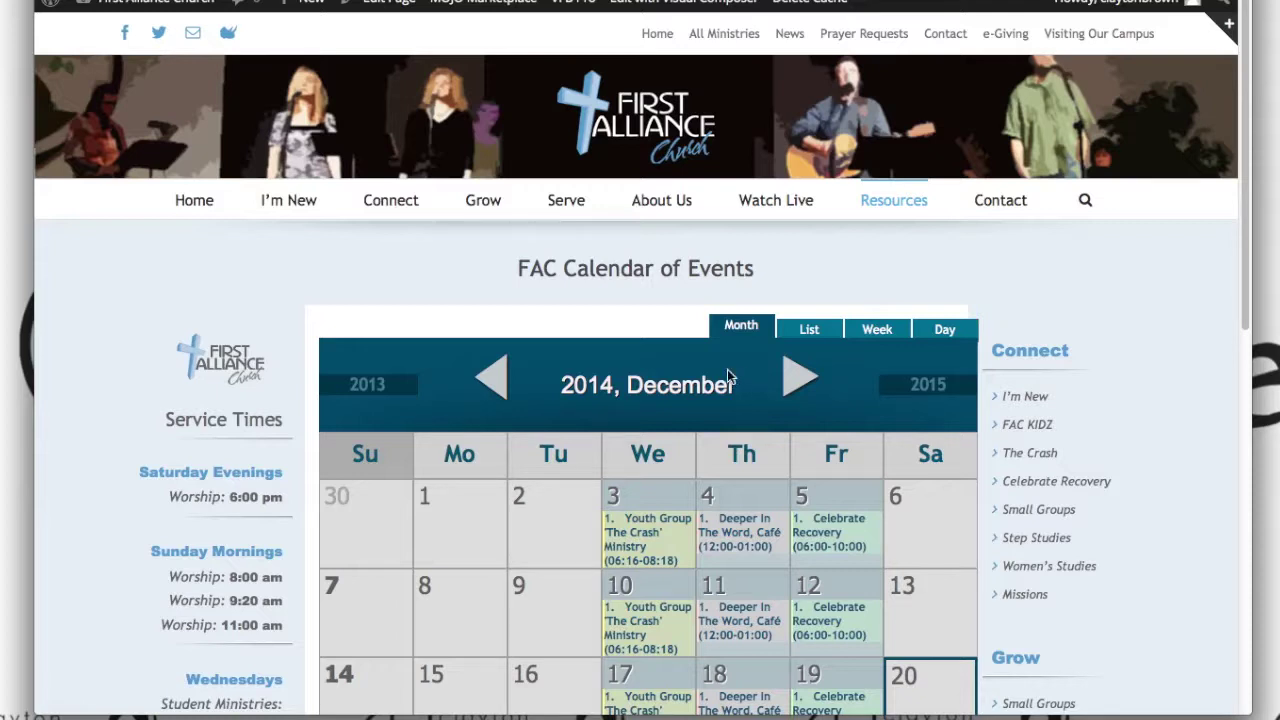
left_click(616, 385)
double_click(681, 385)
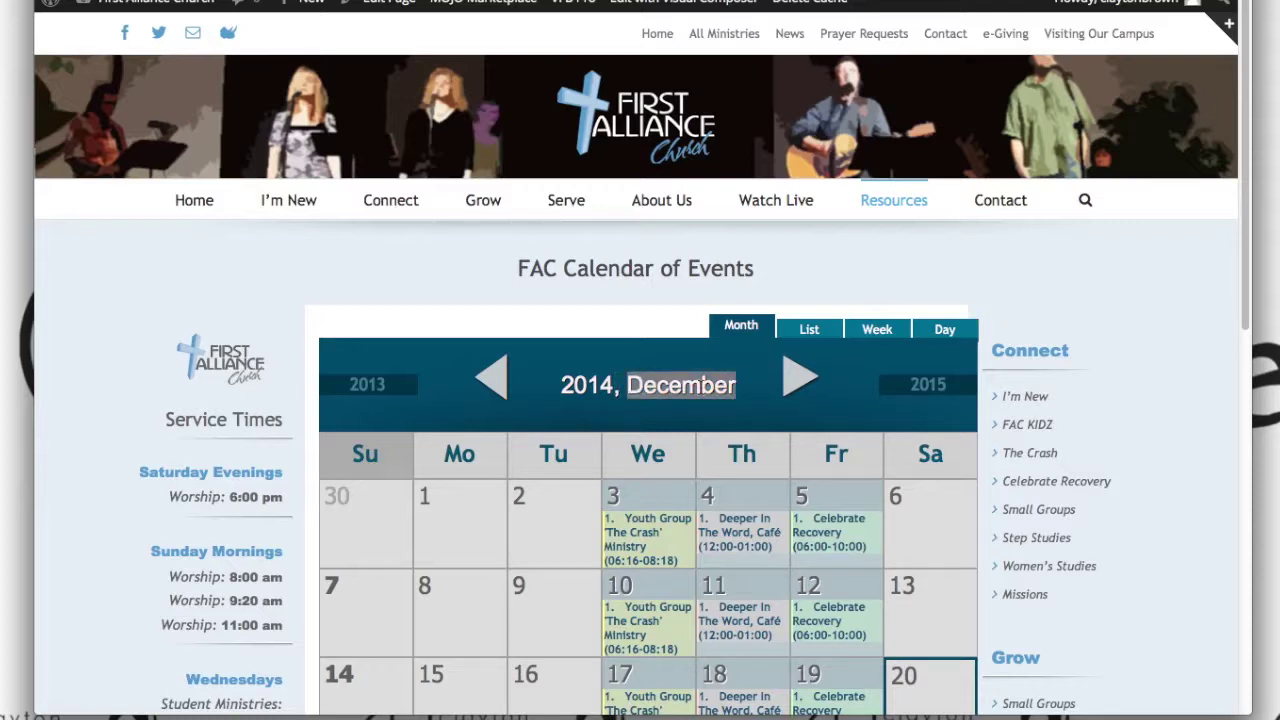